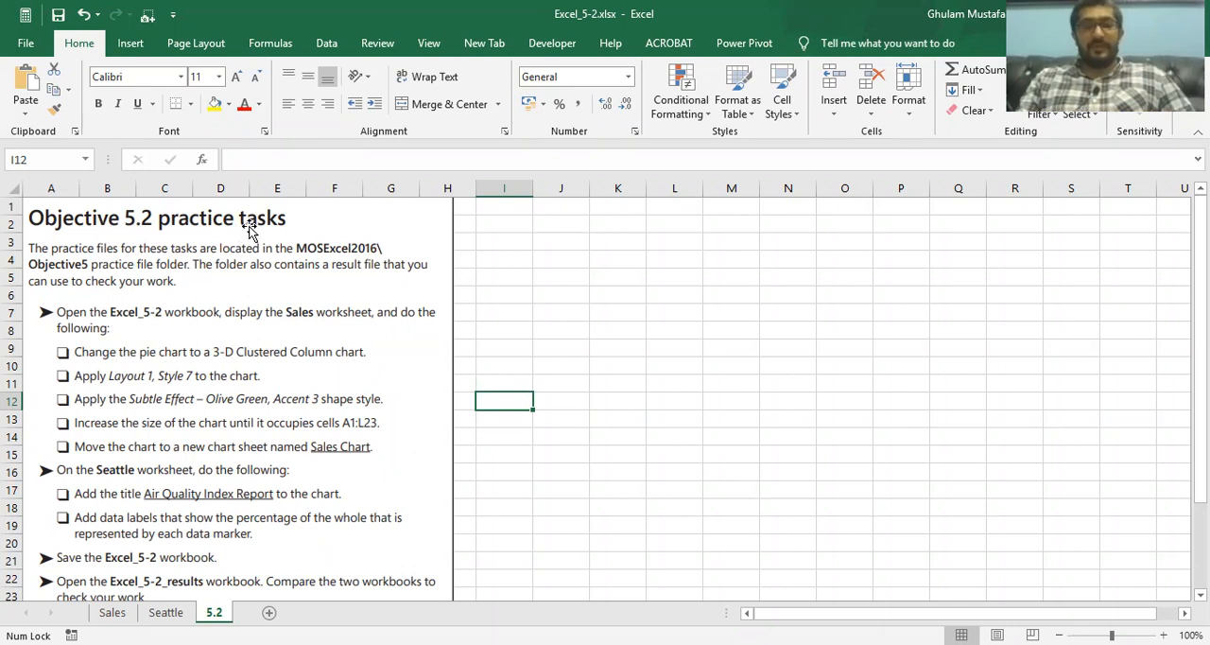
Review the practice tasks on the 5.2 sheet and the charts on the Sales and Seattle worksheets
{"action": "scroll", "coordinate": [61, 351], "scroll_direction": "down", "scroll_amount": 1}
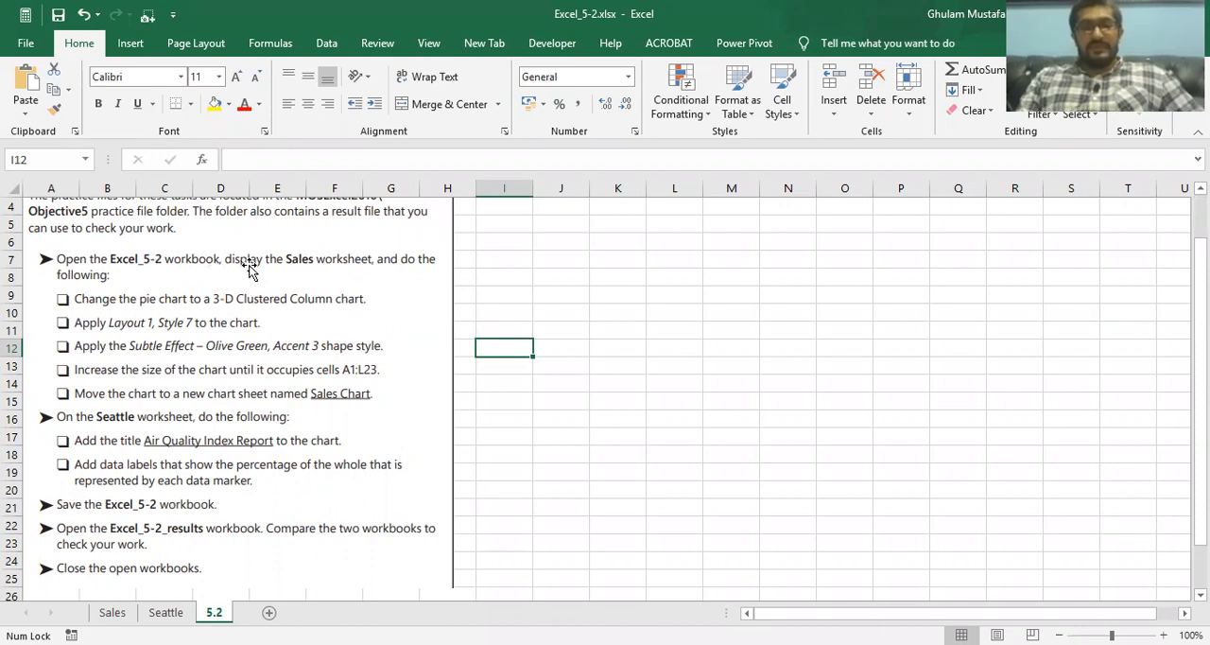
{"action": "left_click", "coordinate": [112, 613]}
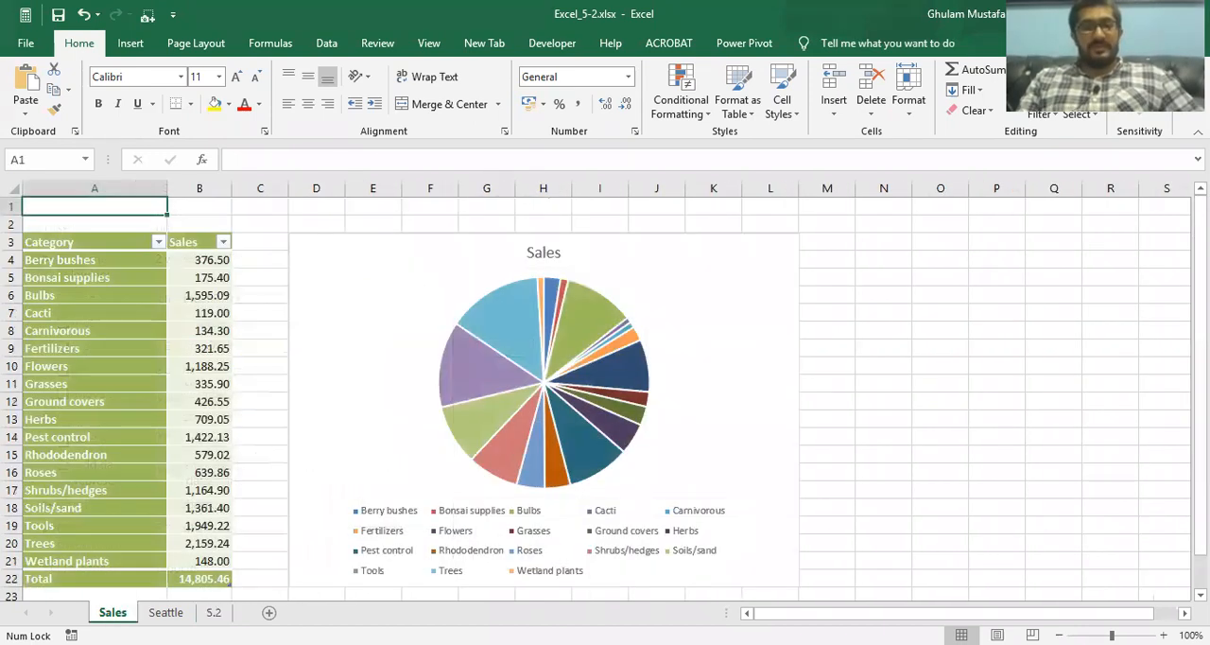
{"action": "left_click", "coordinate": [214, 613]}
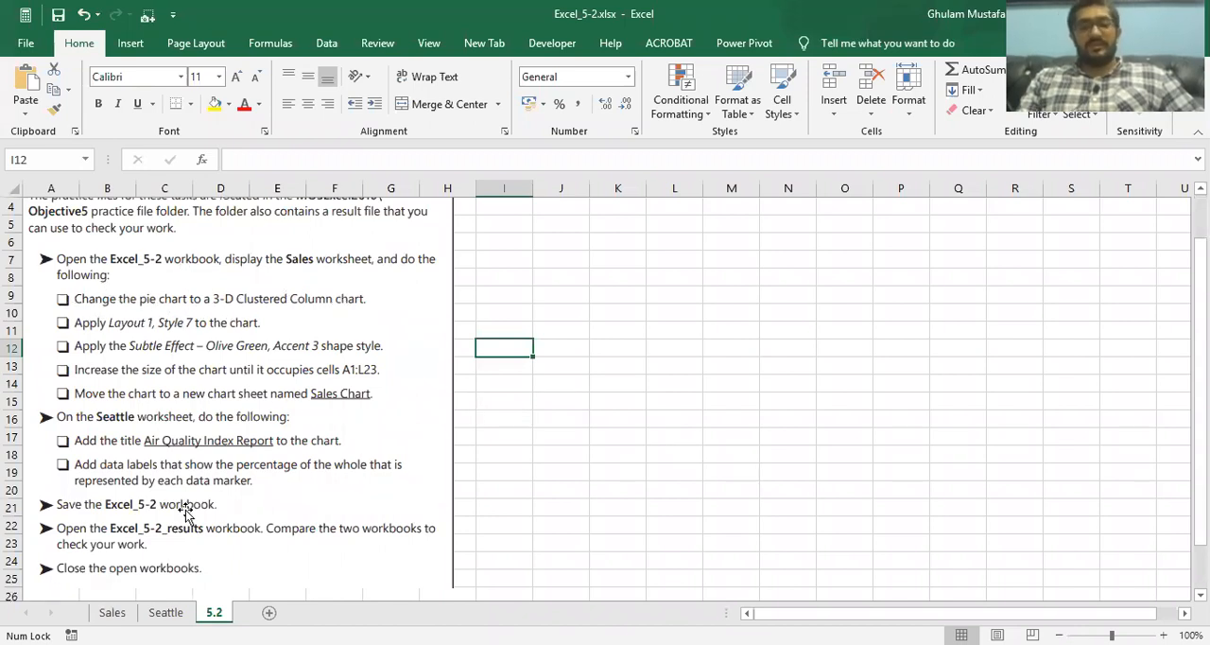
{"action": "left_click", "coordinate": [112, 611]}
{"action": "left_click", "coordinate": [400, 303]}
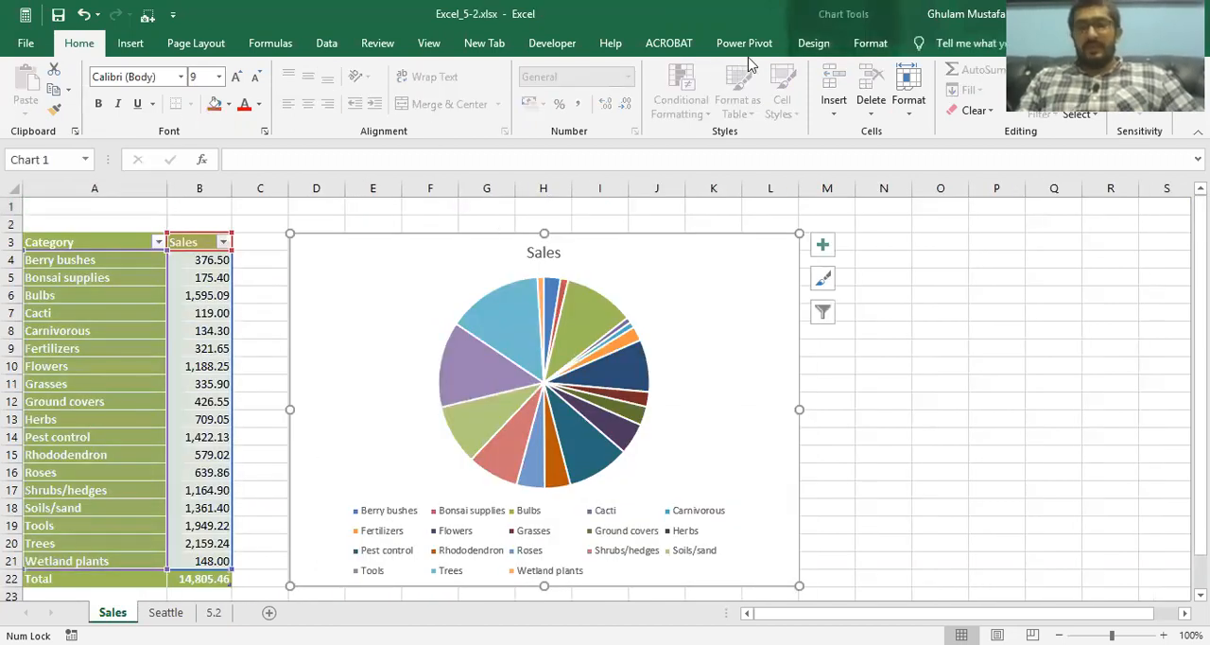
{"action": "left_click", "coordinate": [813, 43]}
{"action": "left_click", "coordinate": [858, 42]}
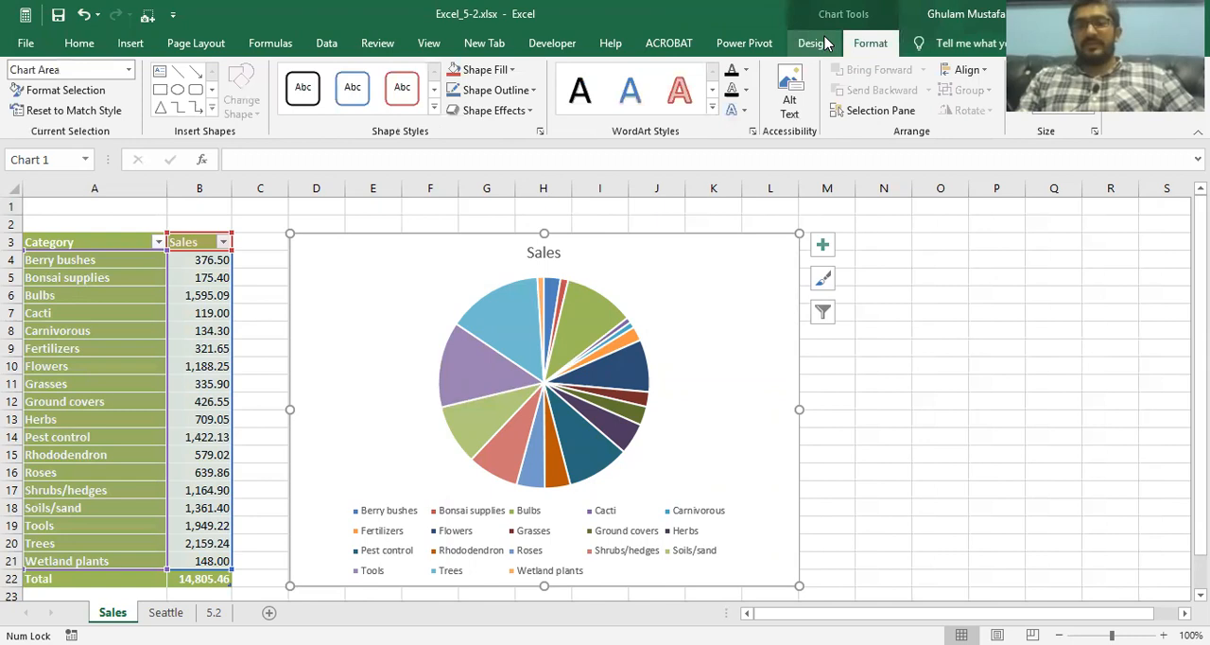
{"action": "left_click", "coordinate": [815, 43]}
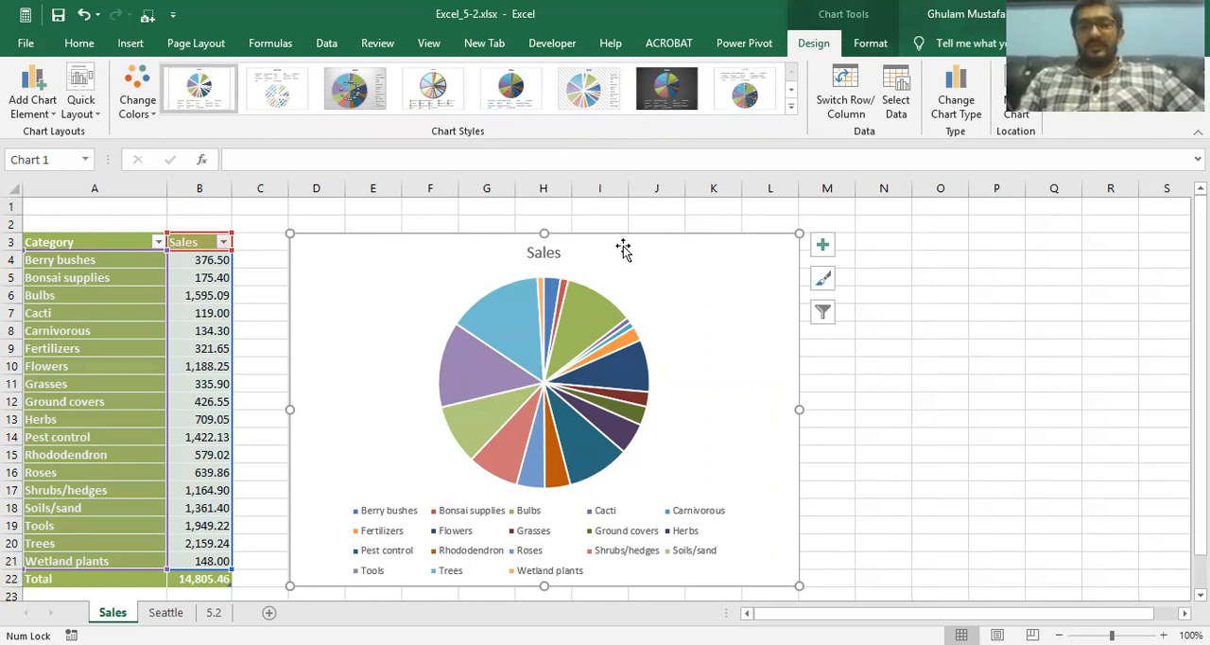
{"action": "left_click", "coordinate": [168, 613]}
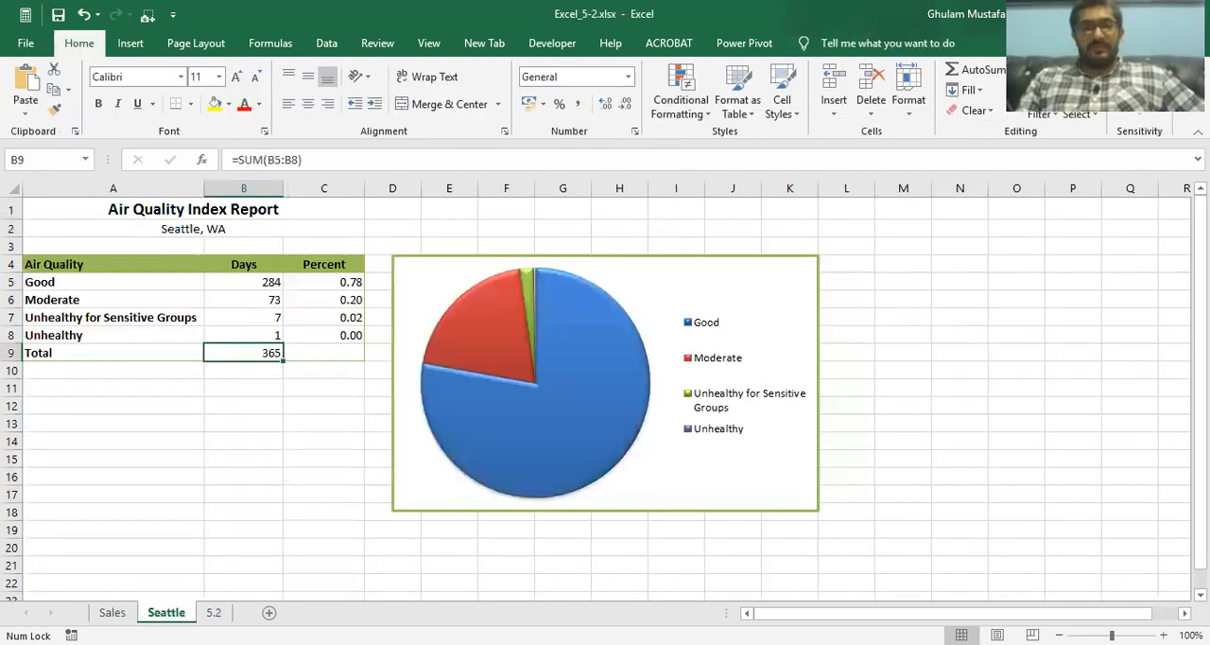
{"action": "left_click", "coordinate": [212, 613]}
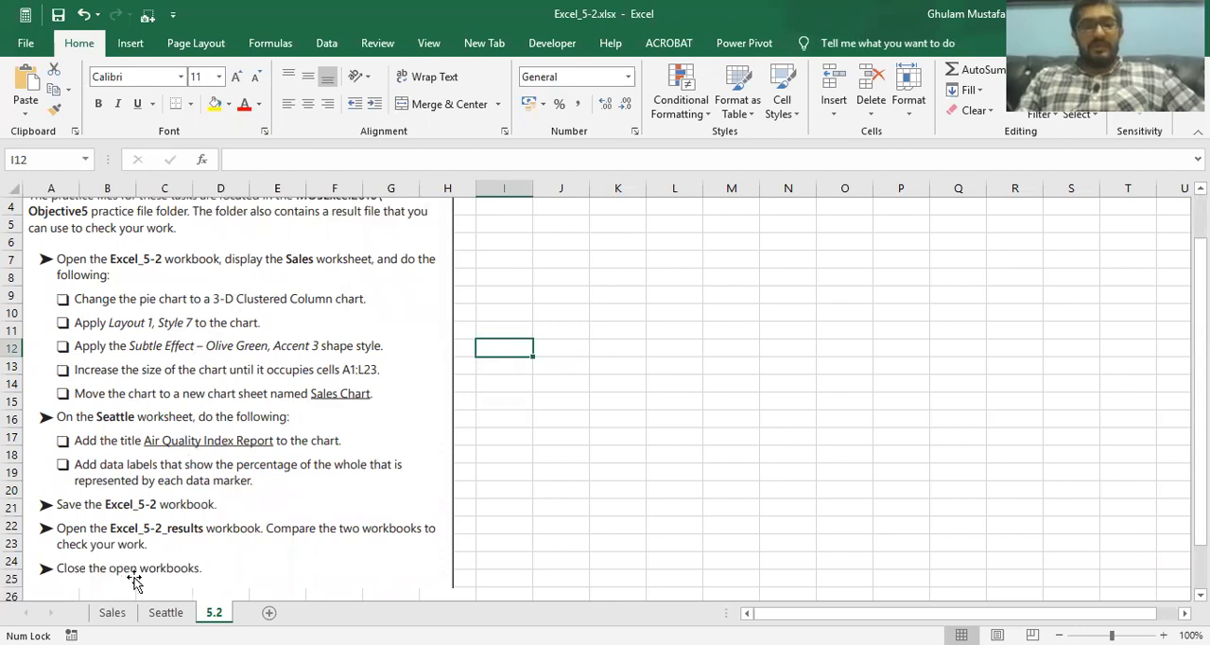
Change the pie chart on the Sales worksheet to a 3-D Clustered Column chart
{"action": "left_click", "coordinate": [113, 613]}
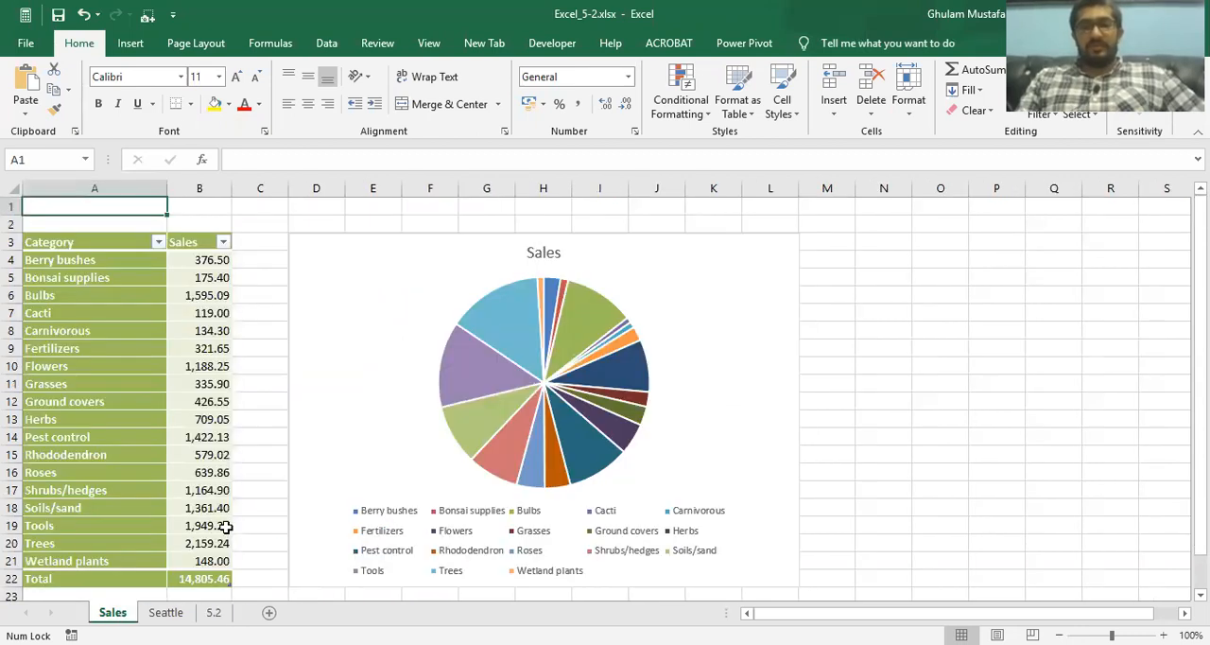
{"action": "left_click", "coordinate": [461, 253]}
{"action": "left_click", "coordinate": [811, 46]}
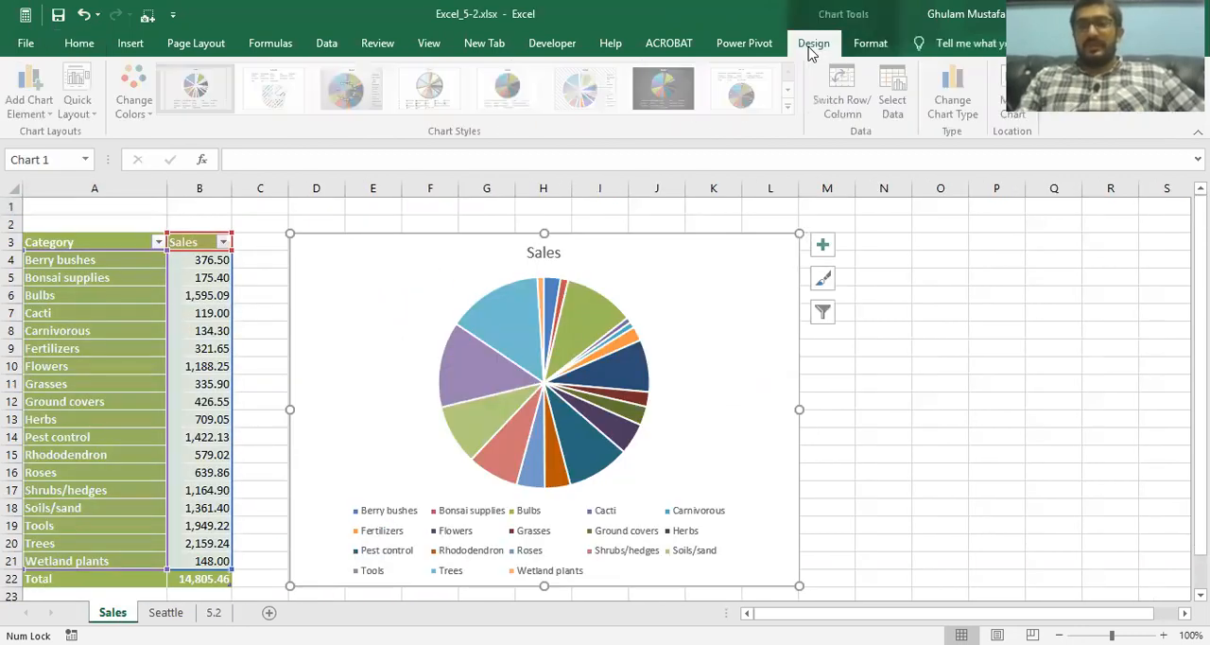
{"action": "left_click", "coordinate": [953, 83]}
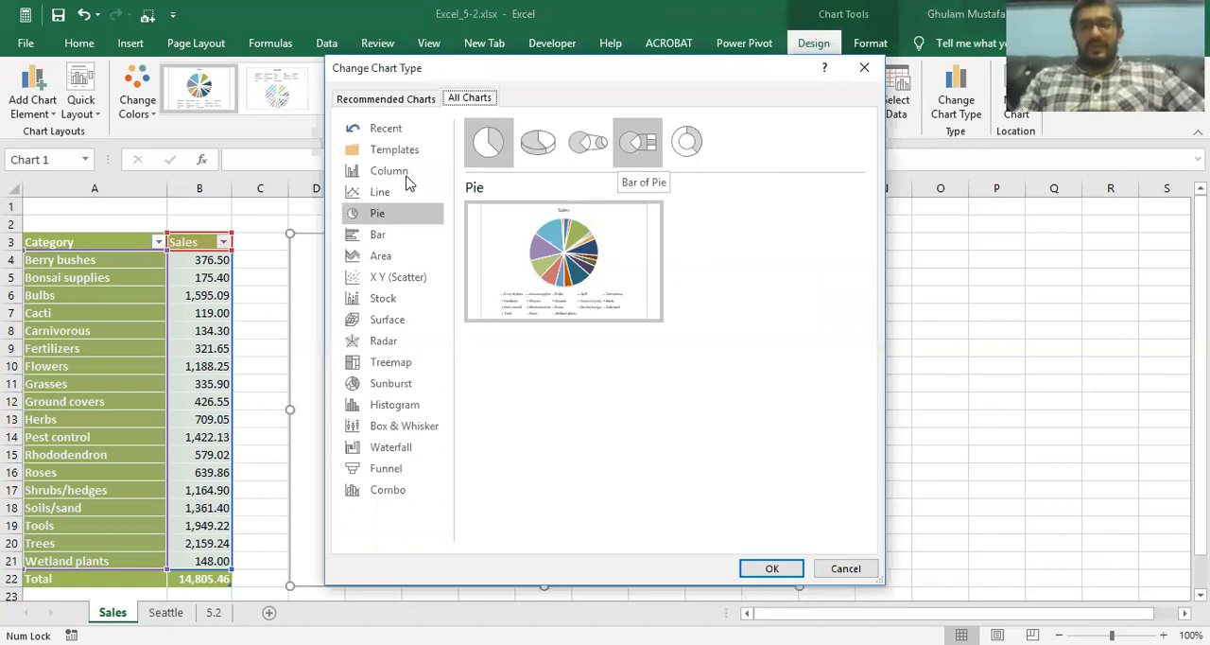
{"action": "left_click", "coordinate": [404, 174]}
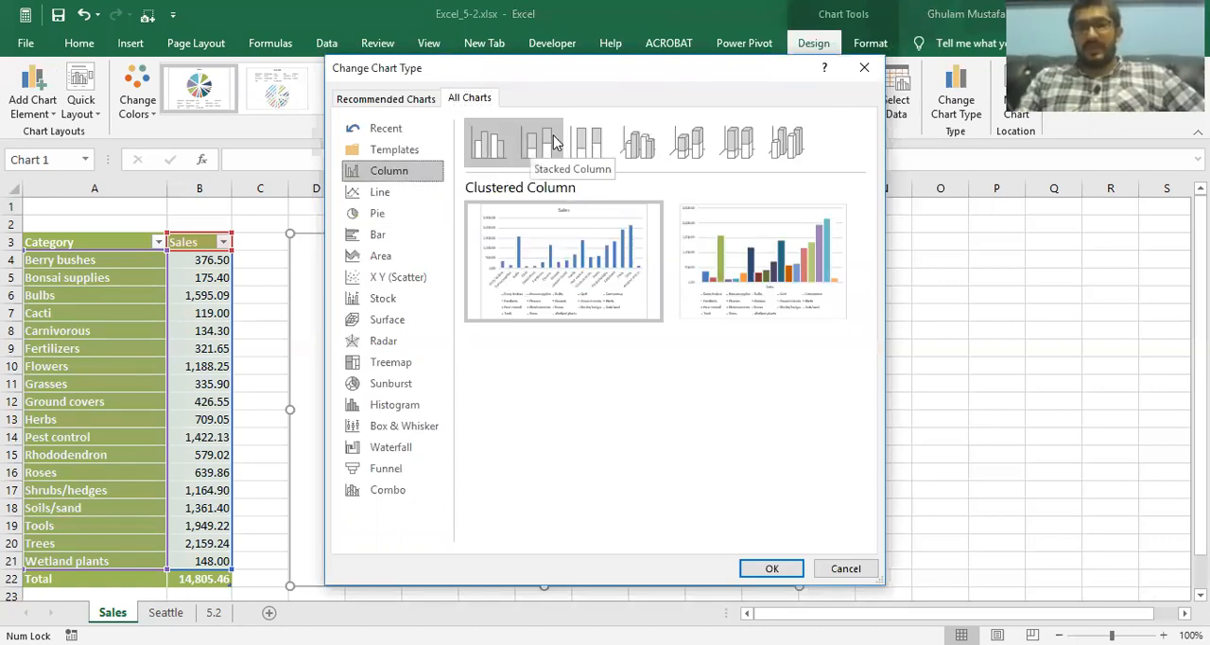
{"action": "left_click", "coordinate": [635, 146]}
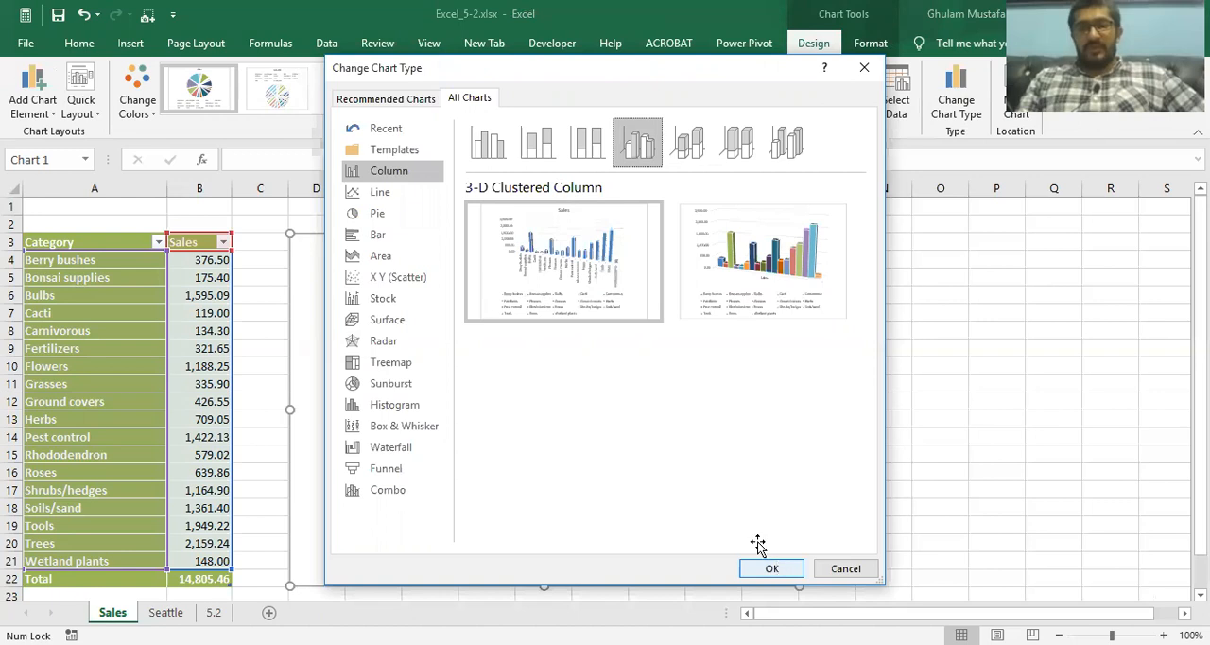
{"action": "double_click", "coordinate": [640, 331]}
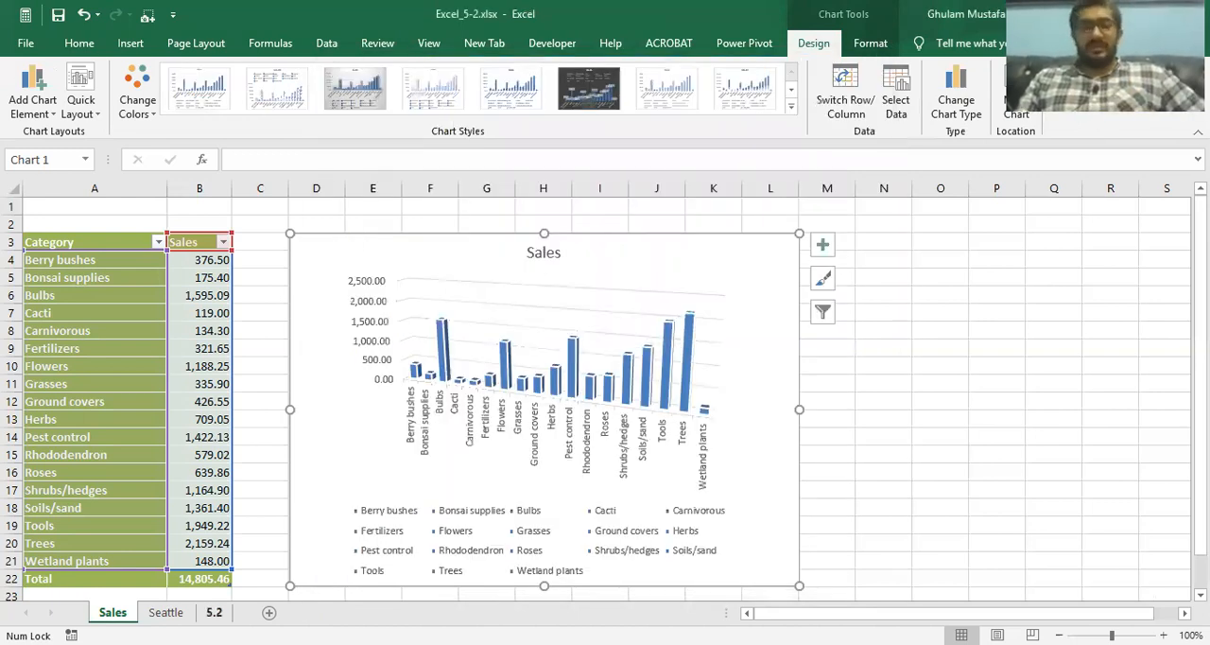
Check the chart formatting task on the 5.2 sheet and apply chart Style 7 to the Sales column chart
{"action": "key", "text": "ctrl+Page_Down"}
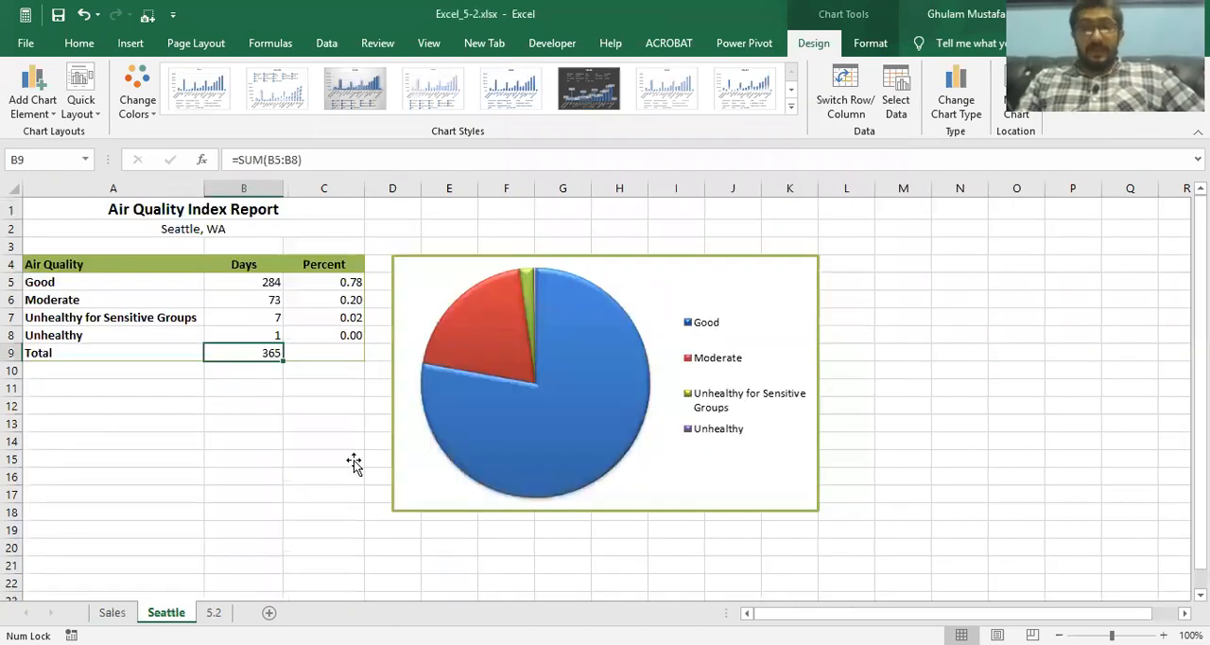
{"action": "key", "text": "ctrl+Page_Down"}
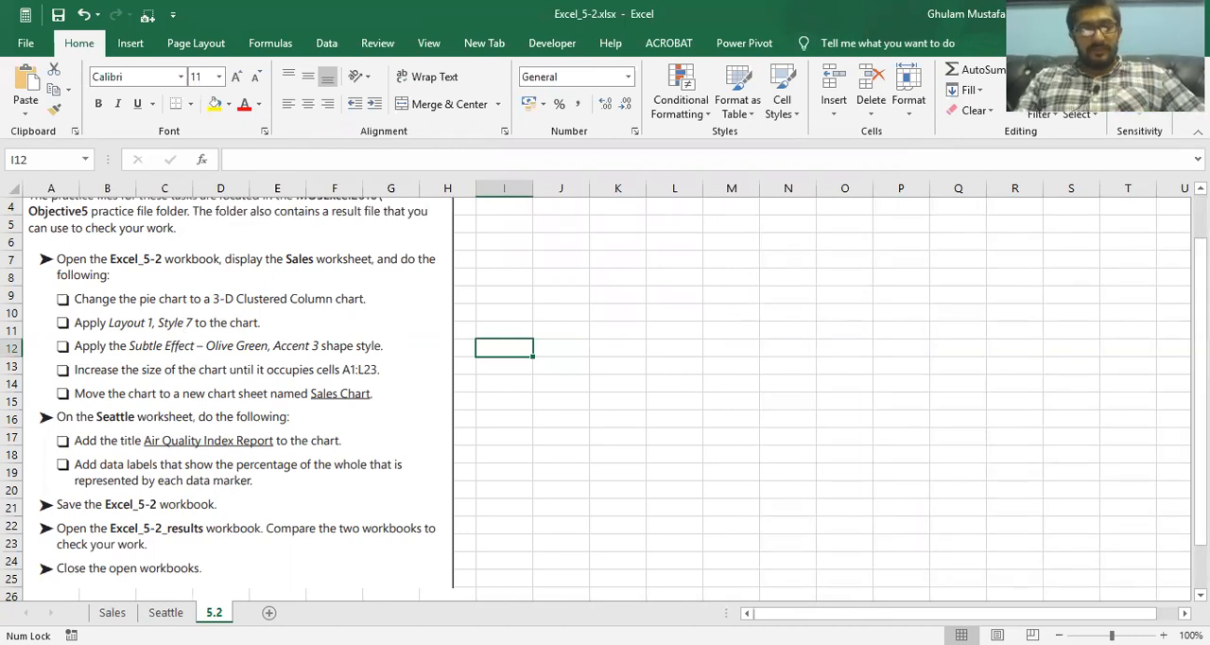
{"action": "key", "text": "ctrl+Page_Up"}
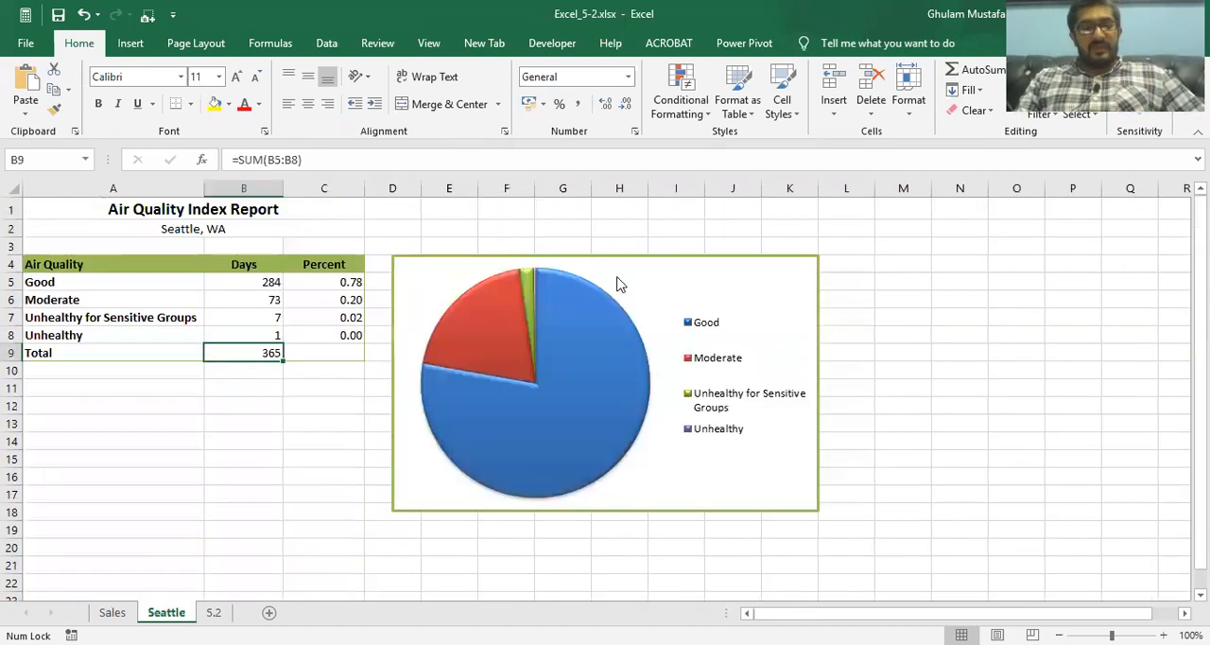
{"action": "key", "text": "ctrl+Page_Up"}
{"action": "left_click", "coordinate": [696, 280]}
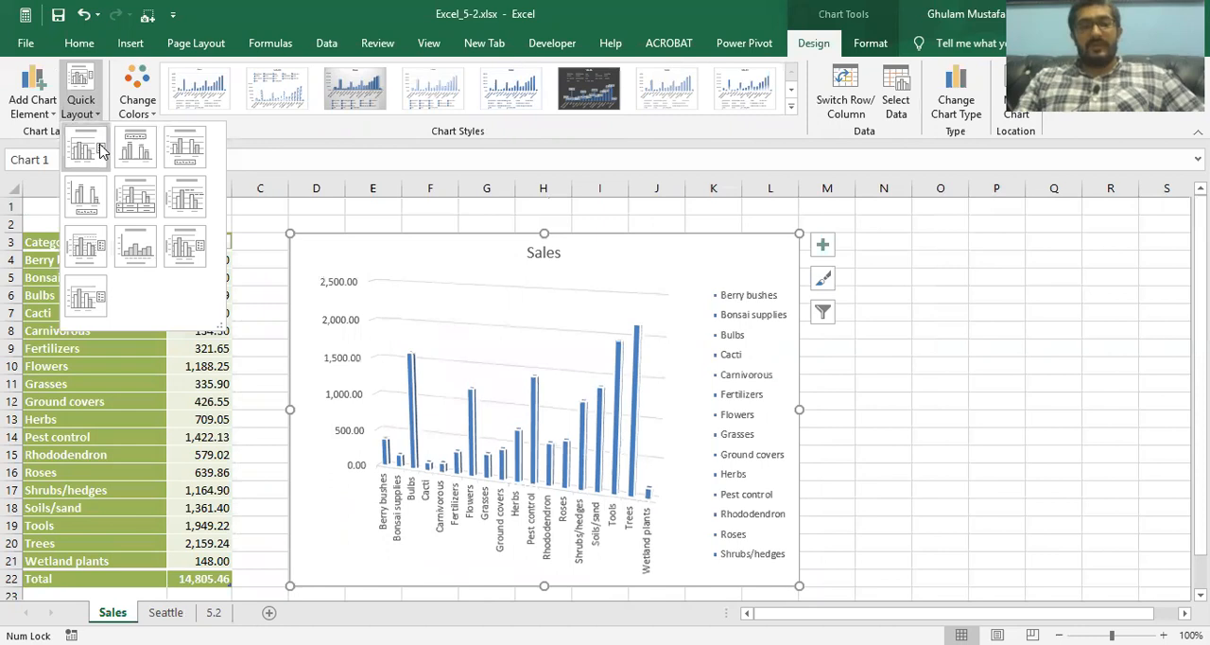
{"action": "left_click", "coordinate": [799, 121]}
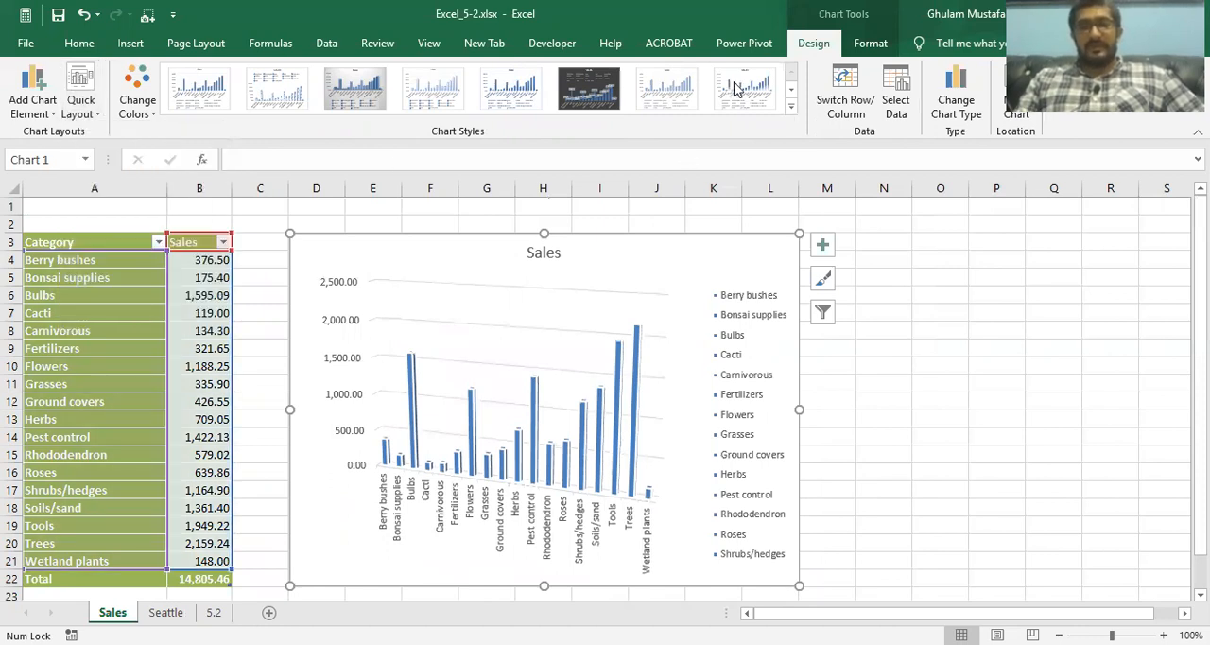
{"action": "left_click", "coordinate": [681, 80]}
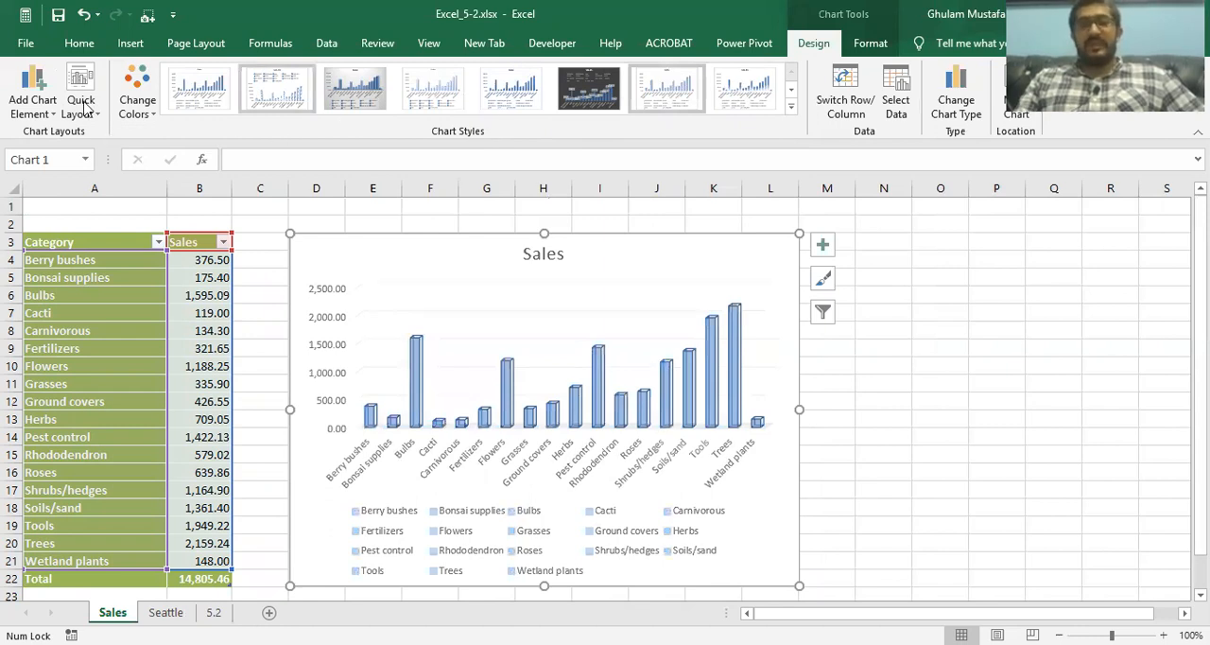
{"action": "left_click", "coordinate": [138, 106]}
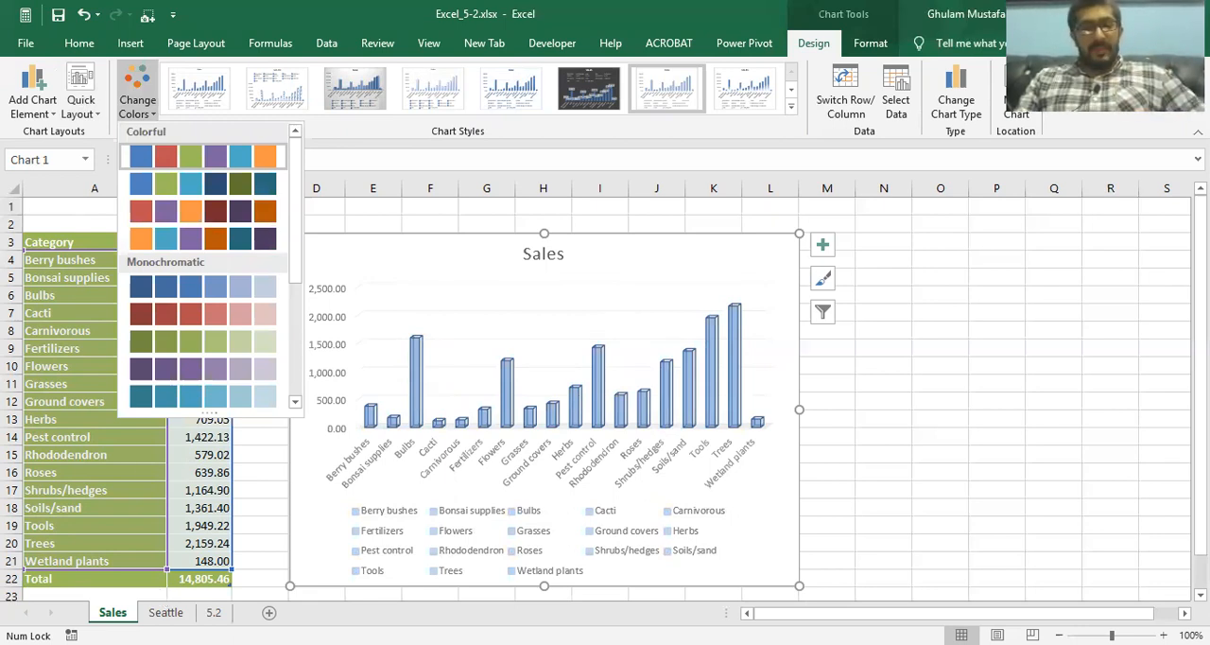
Apply the Subtle Effect – Olive Green, Accent 3 shape style to the Sales chart area
{"action": "left_click", "coordinate": [214, 612]}
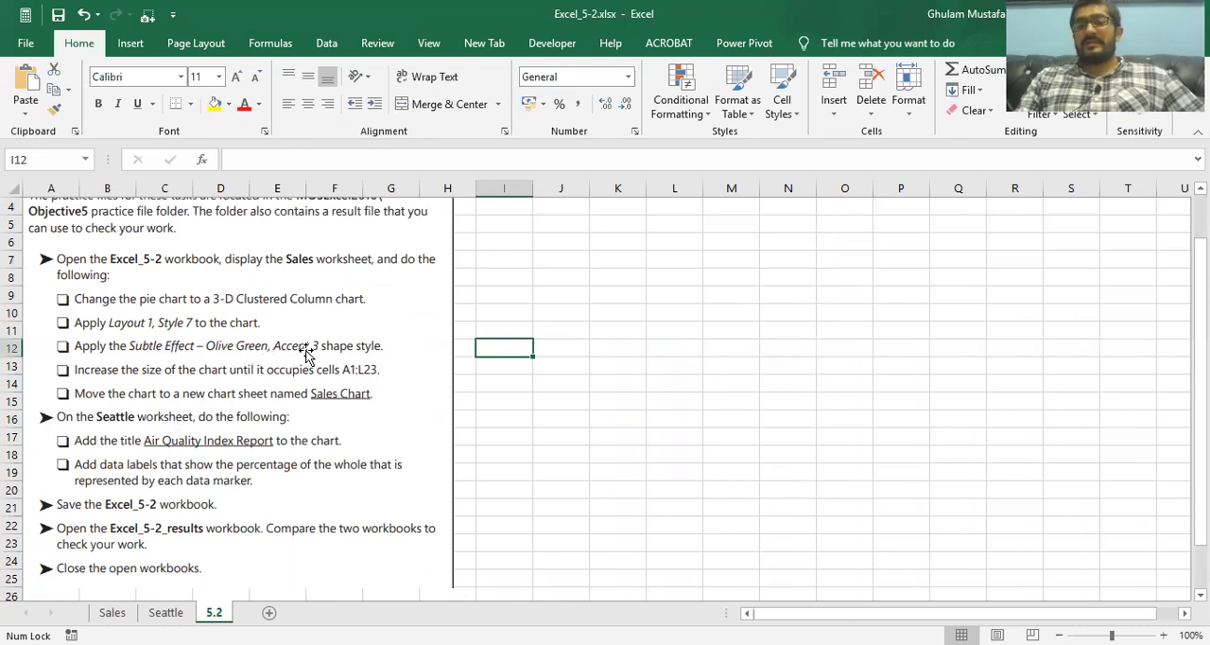
{"action": "left_click", "coordinate": [130, 612]}
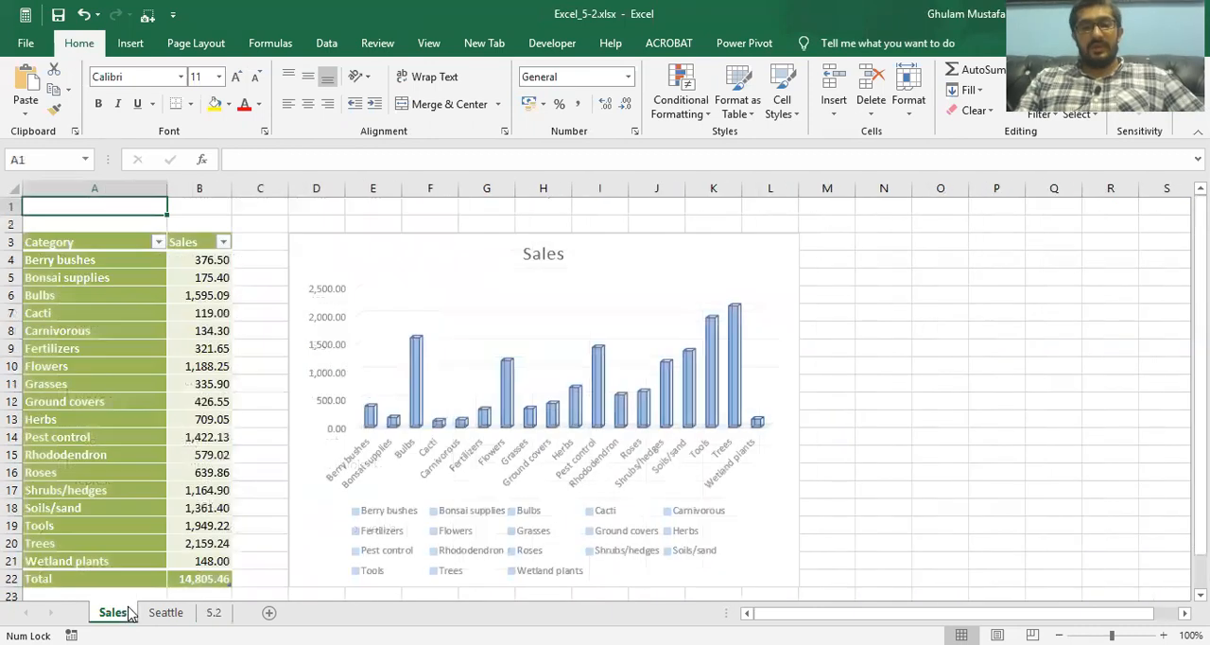
{"action": "left_click", "coordinate": [470, 249]}
{"action": "left_click", "coordinate": [870, 42]}
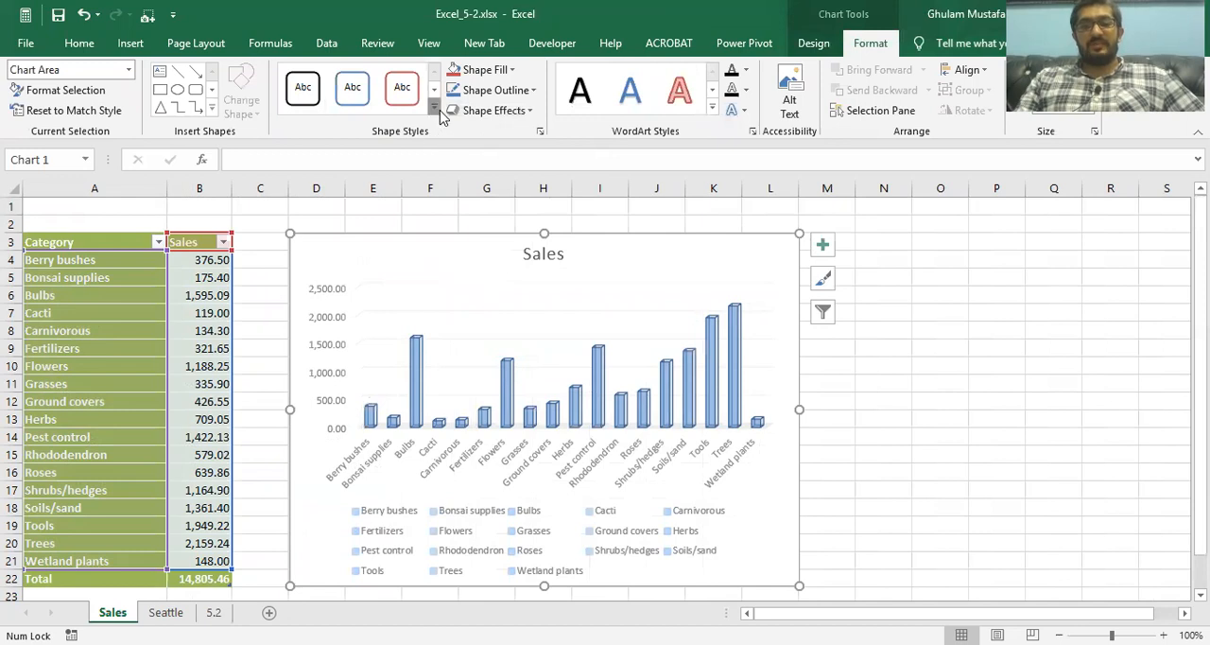
{"action": "left_click", "coordinate": [433, 106]}
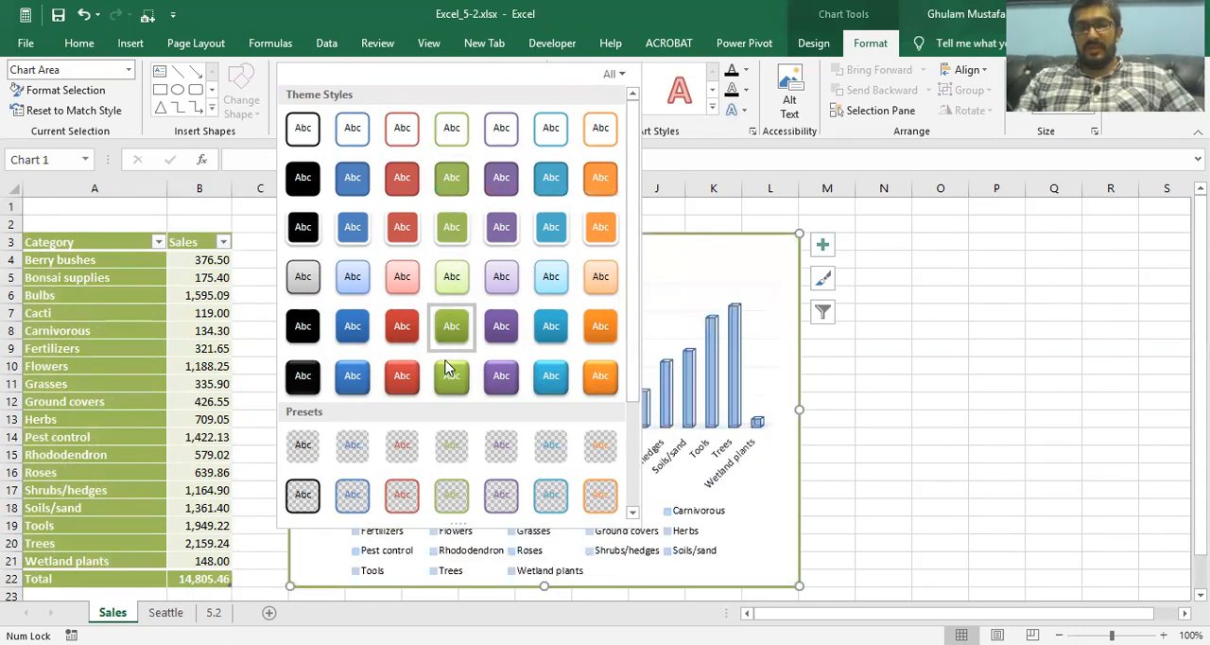
{"action": "left_click", "coordinate": [451, 278]}
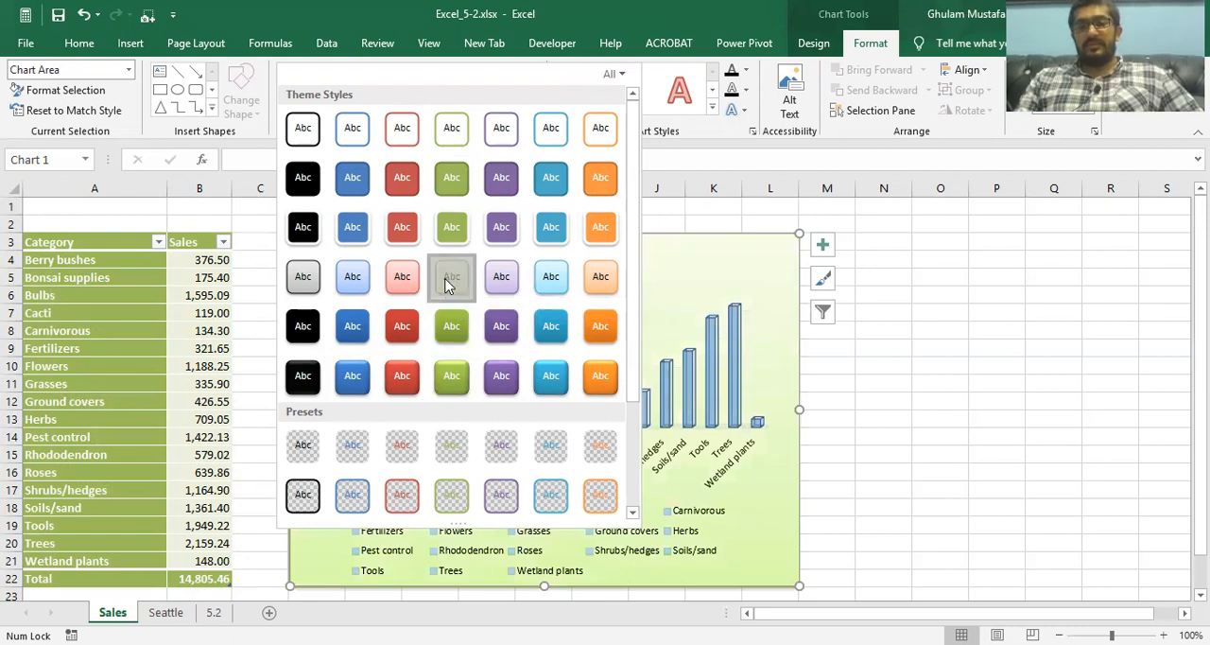
Compare the Sales chart with the task list on the 5.2 sheet and read the required chart size
{"action": "left_click", "coordinate": [214, 613]}
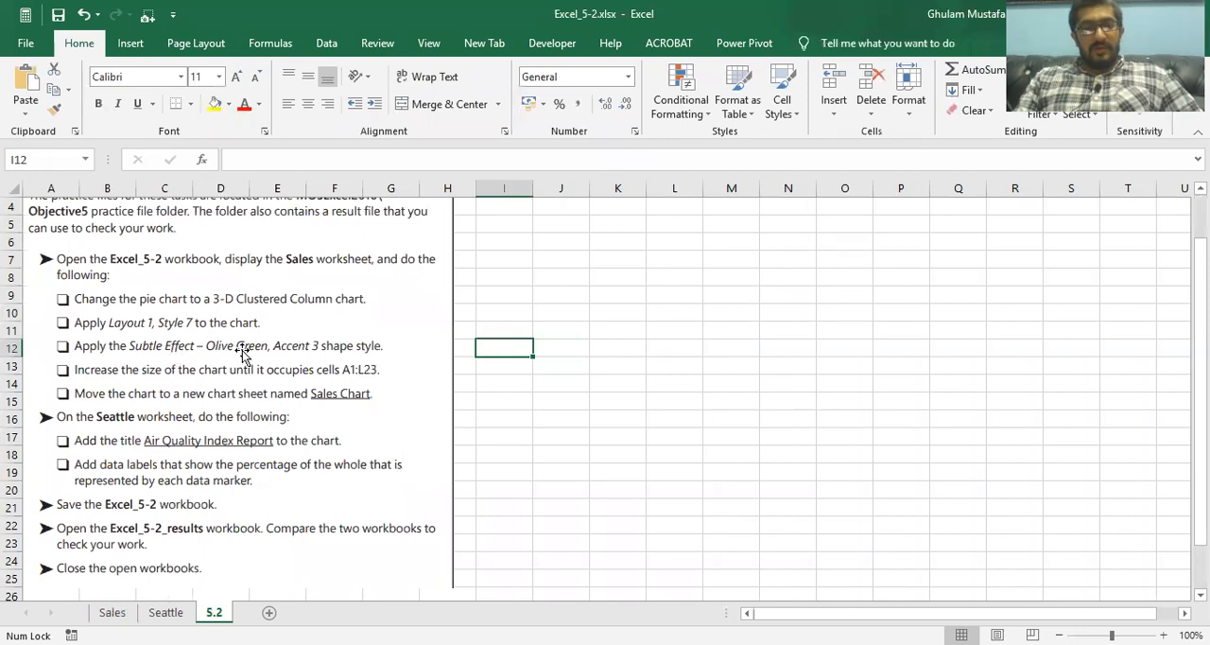
{"action": "left_click", "coordinate": [168, 612]}
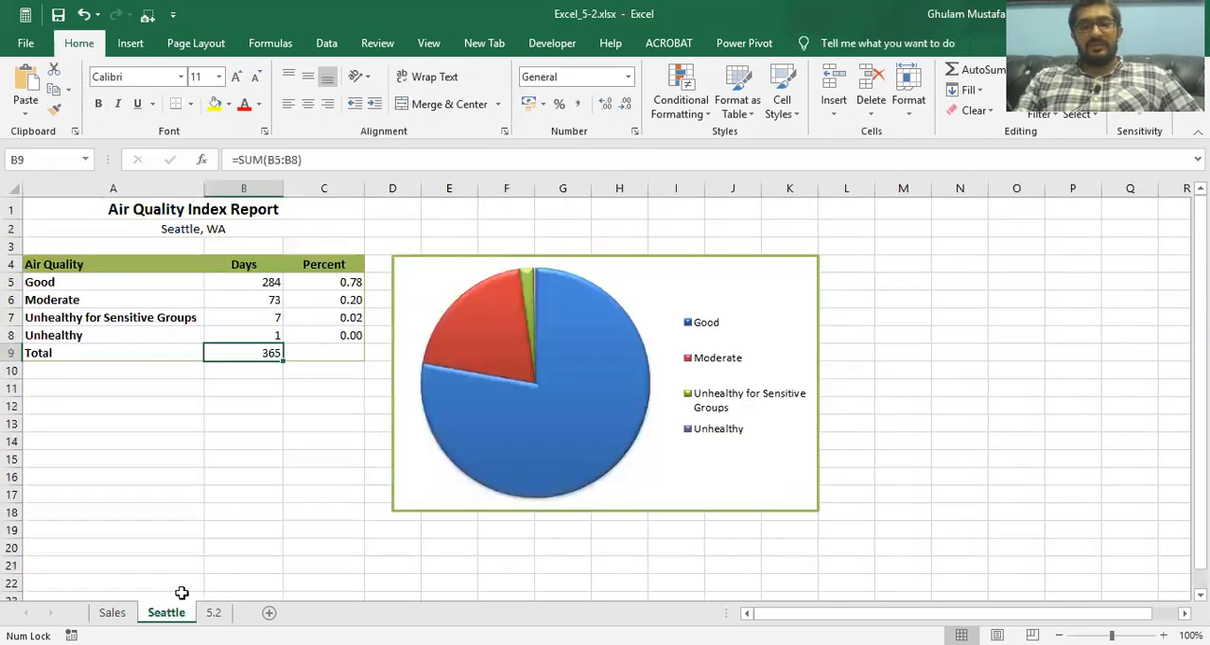
{"action": "left_click", "coordinate": [112, 613]}
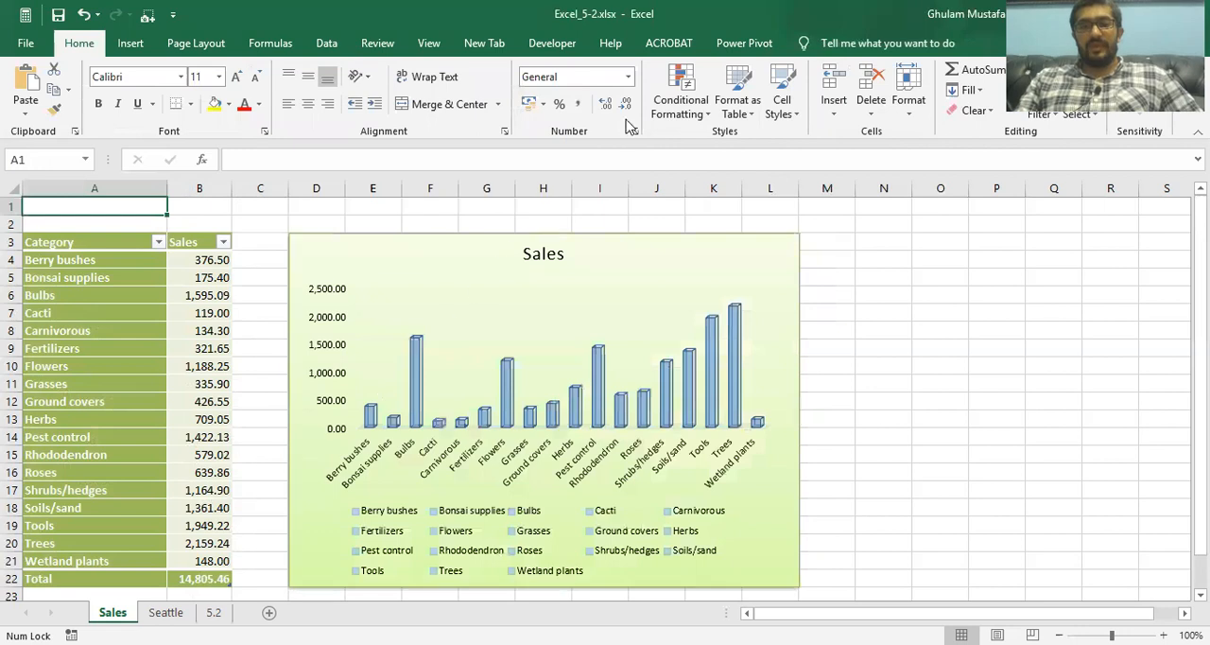
{"action": "left_click", "coordinate": [513, 263]}
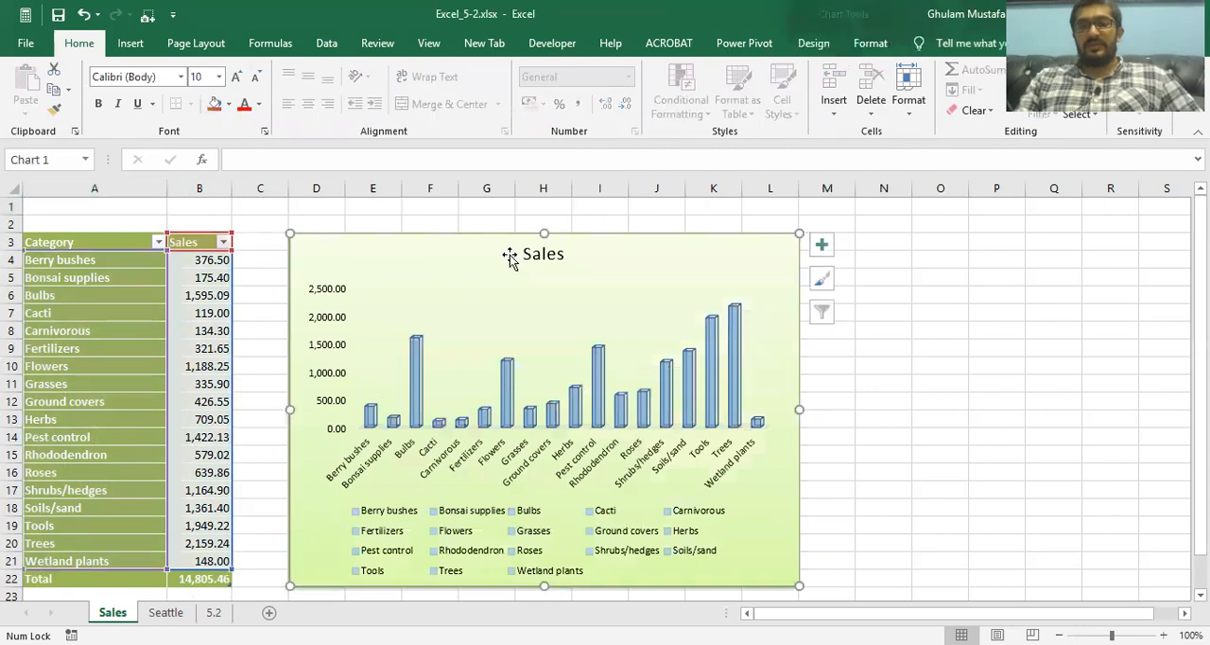
{"action": "left_click", "coordinate": [813, 43]}
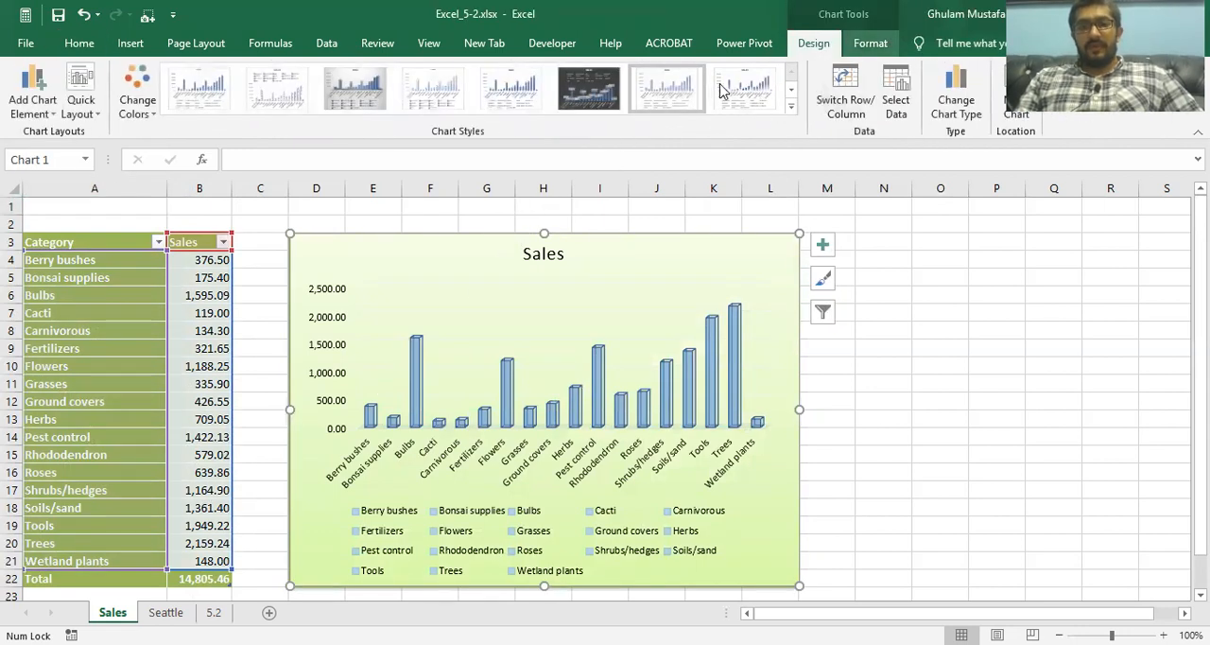
{"action": "left_click", "coordinate": [870, 43]}
{"action": "left_click", "coordinate": [165, 612]}
{"action": "left_click", "coordinate": [215, 612]}
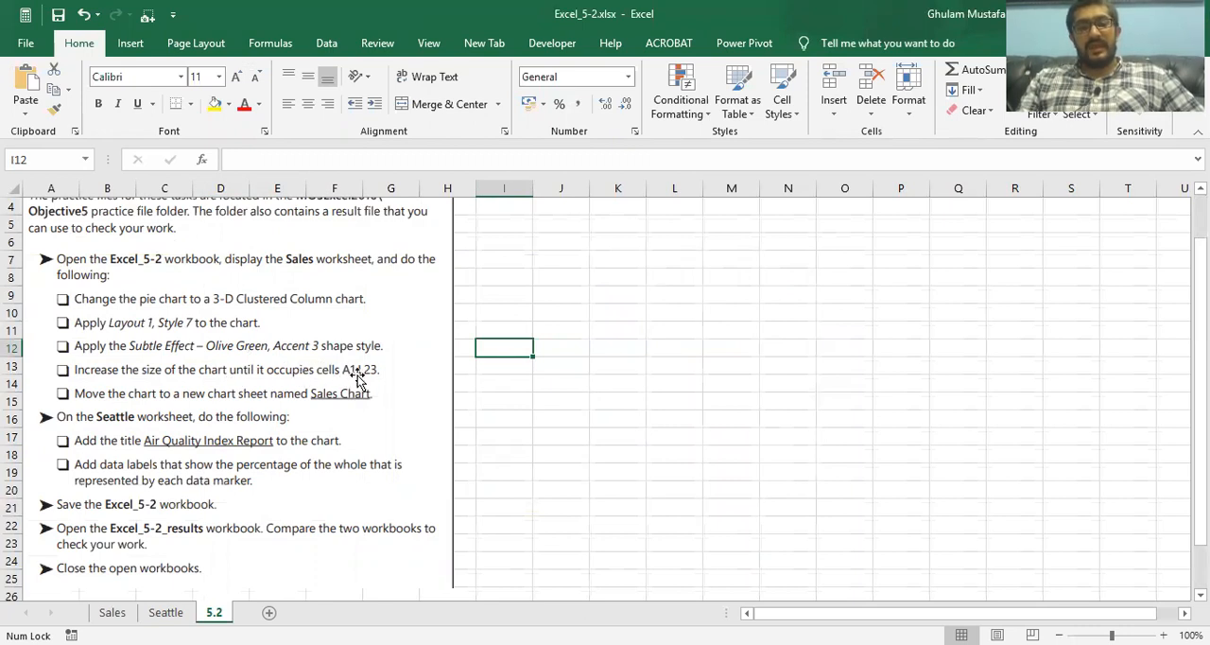
Enlarge the Sales worksheet's column chart to cover cells A1:L23 and check the next task on the 5.2 sheet
{"action": "left_click", "coordinate": [112, 613]}
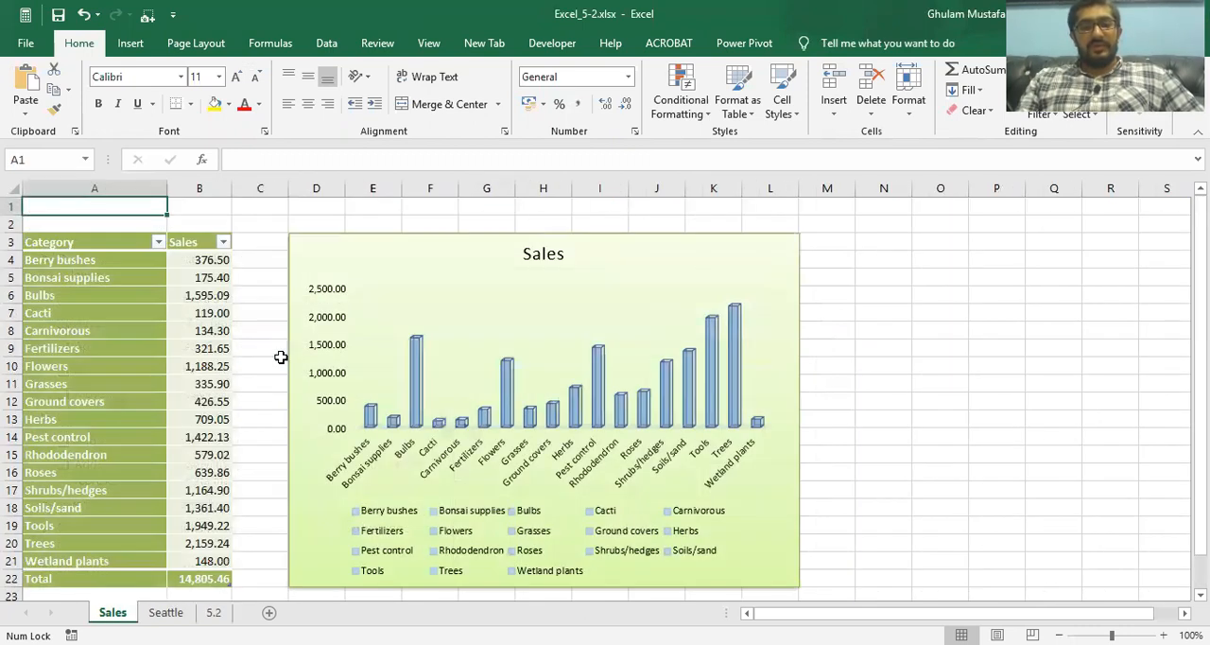
{"action": "left_click", "coordinate": [353, 263]}
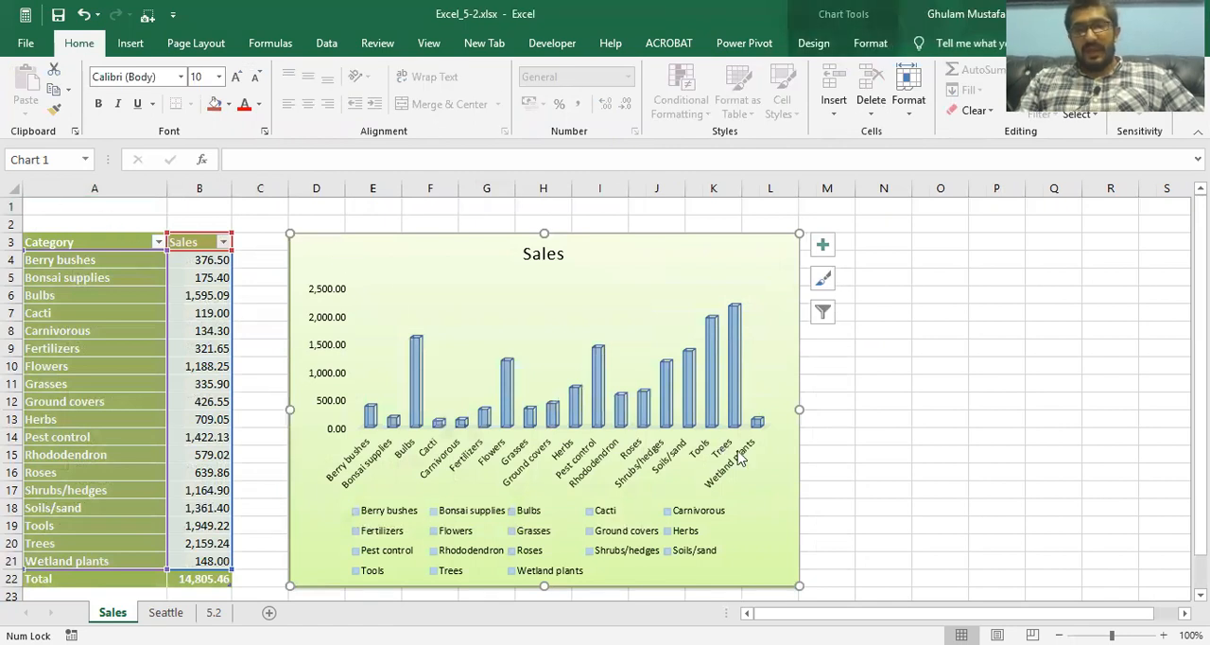
{"action": "left_click_drag", "start_coordinate": [289, 234], "coordinate": [21, 197]}
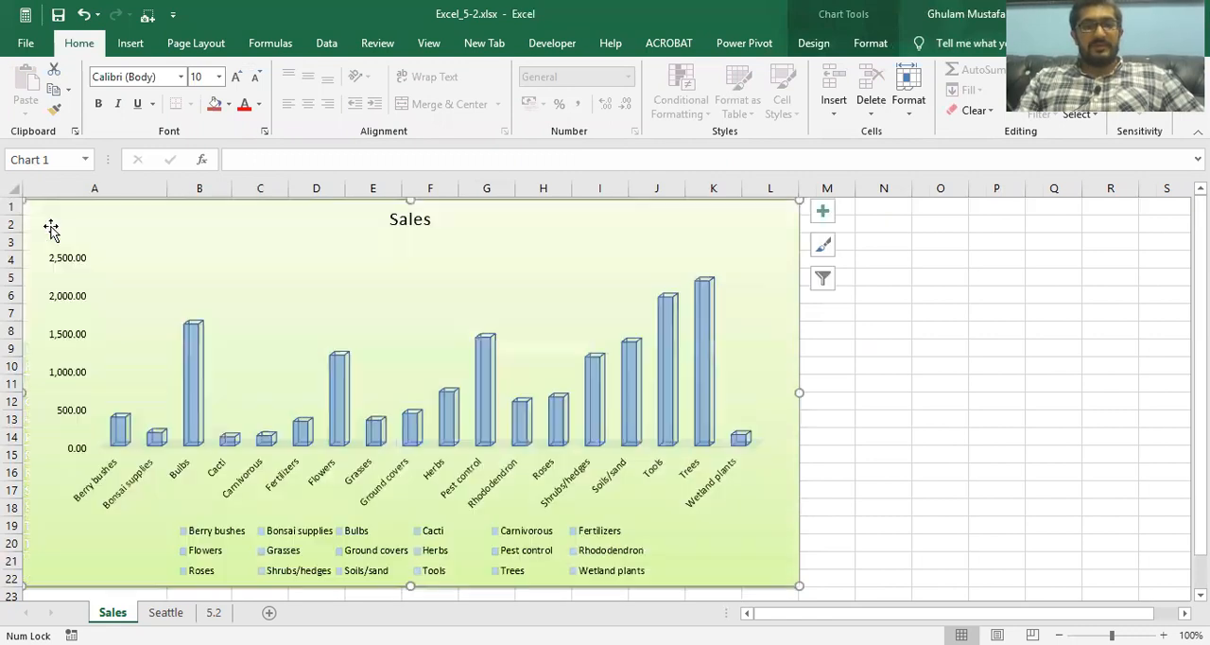
{"action": "scroll", "coordinate": [514, 328], "scroll_direction": "down", "scroll_amount": 2}
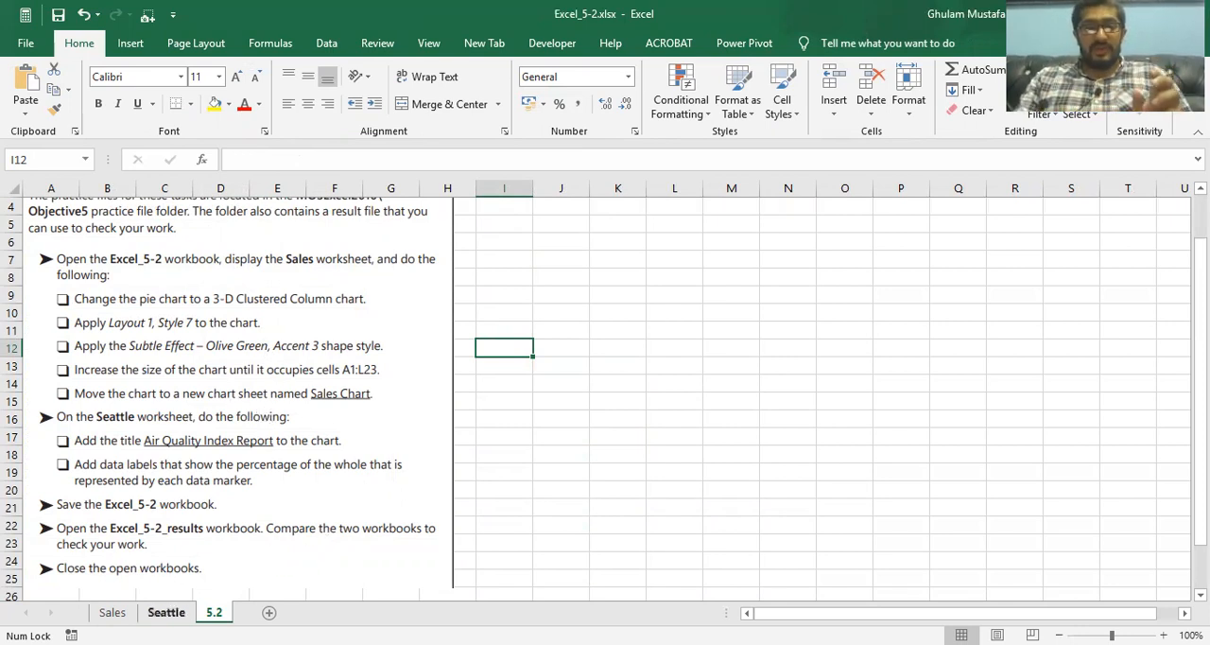
{"action": "left_click", "coordinate": [168, 613]}
{"action": "left_click", "coordinate": [214, 613]}
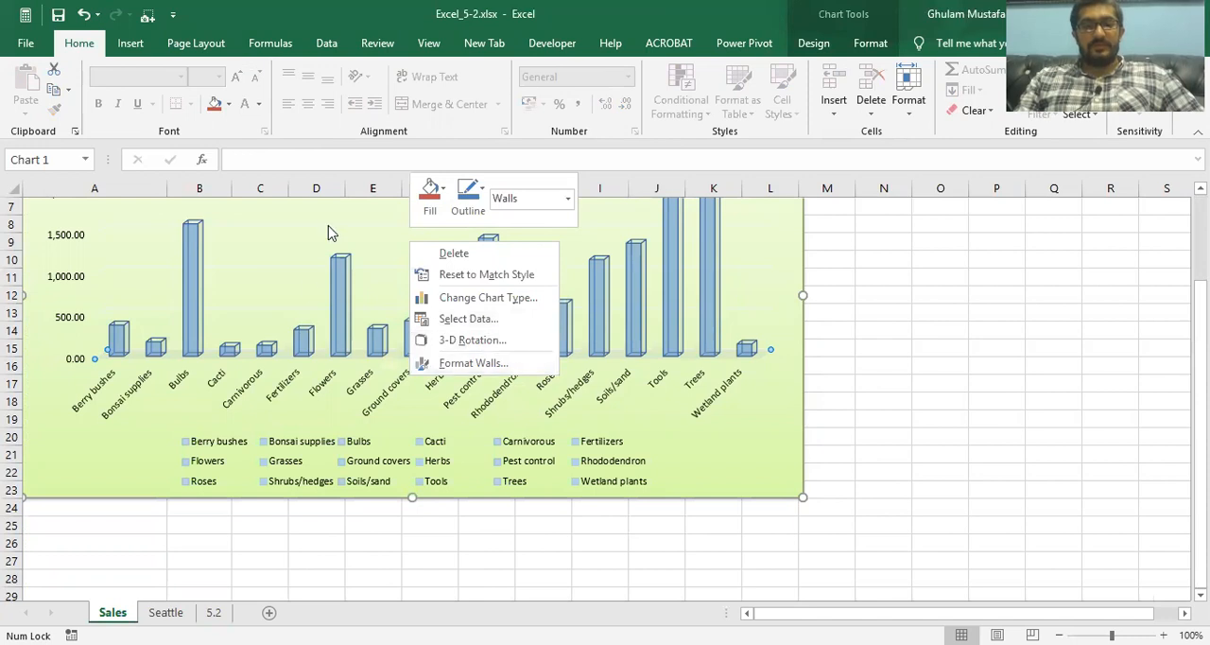
{"action": "scroll", "coordinate": [330, 233], "scroll_direction": "up", "scroll_amount": 1}
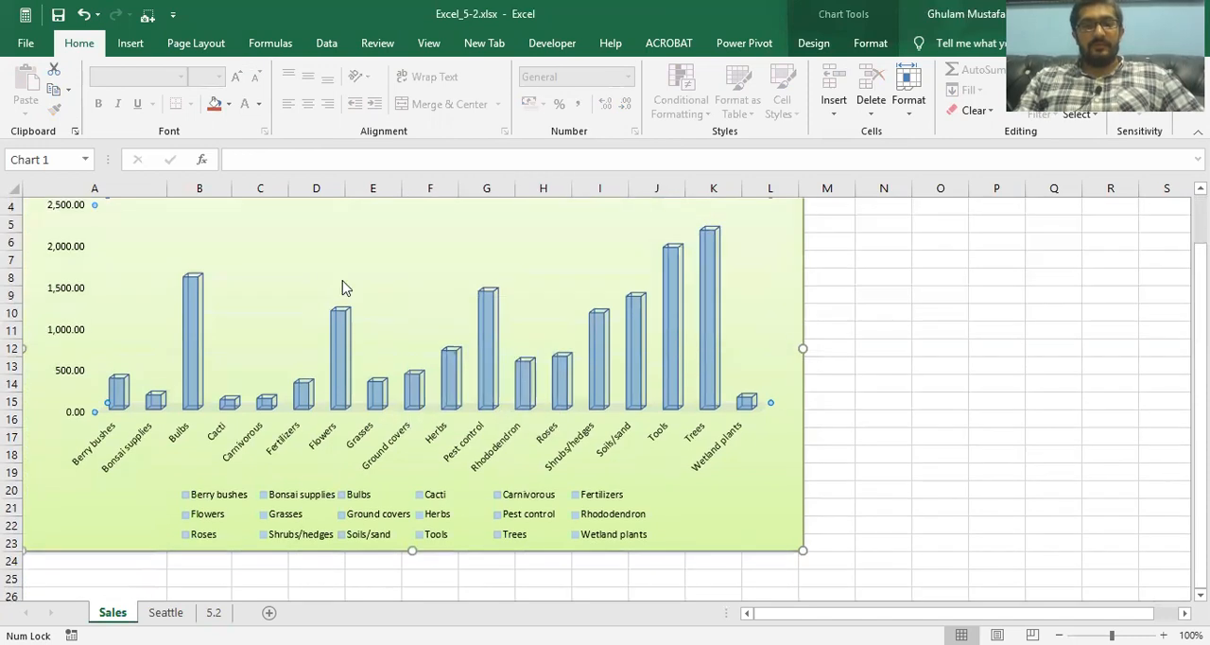
Move the Sales column chart to a new chart sheet named "Column Chart"
{"action": "scroll", "coordinate": [342, 260], "scroll_direction": "up", "scroll_amount": 1}
{"action": "right_click", "coordinate": [395, 223]}
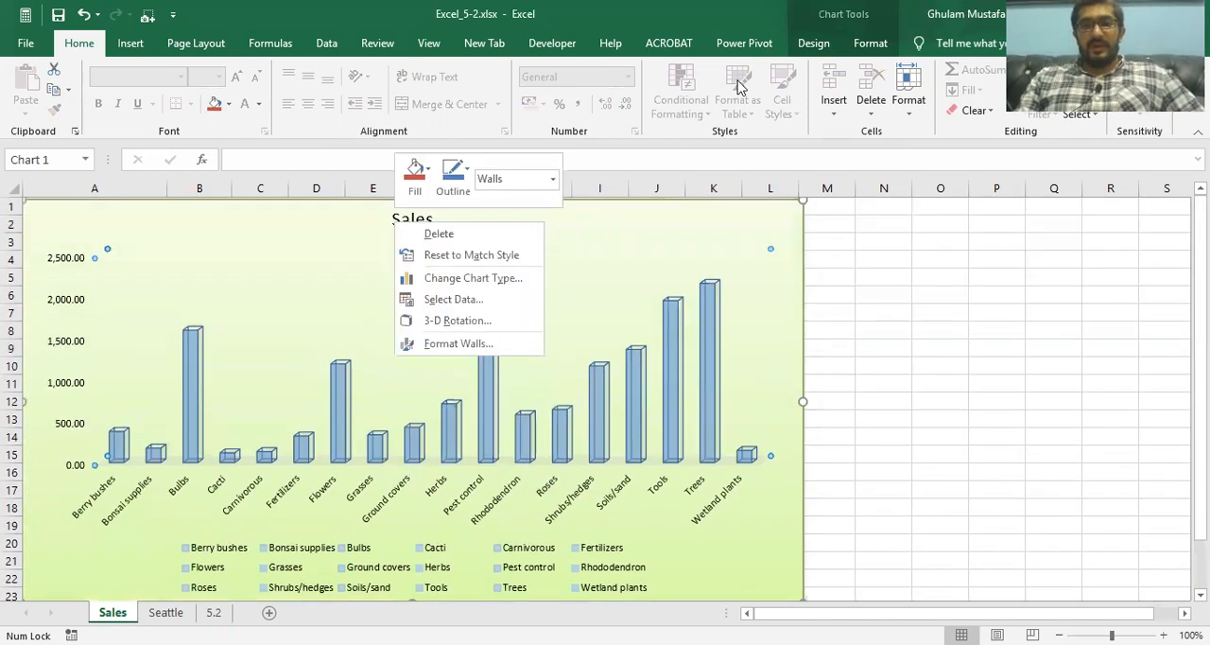
{"action": "left_click", "coordinate": [813, 42]}
{"action": "left_click", "coordinate": [1017, 104]}
{"action": "left_click", "coordinate": [832, 364]}
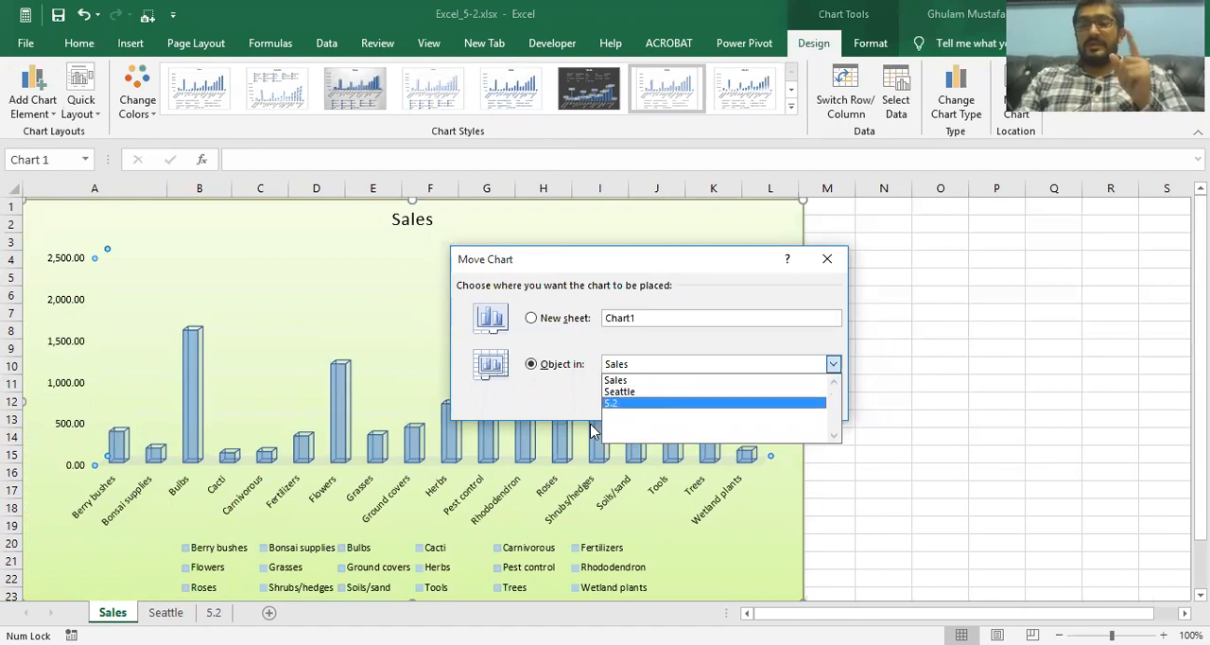
{"action": "left_click", "coordinate": [510, 320]}
{"action": "type", "text": "Column"}
{"action": "key", "text": "Caps_Lock"}
{"action": "type", "text": "C"}
{"action": "key", "text": "Caps_Lock"}
{"action": "type", "text": "har"}
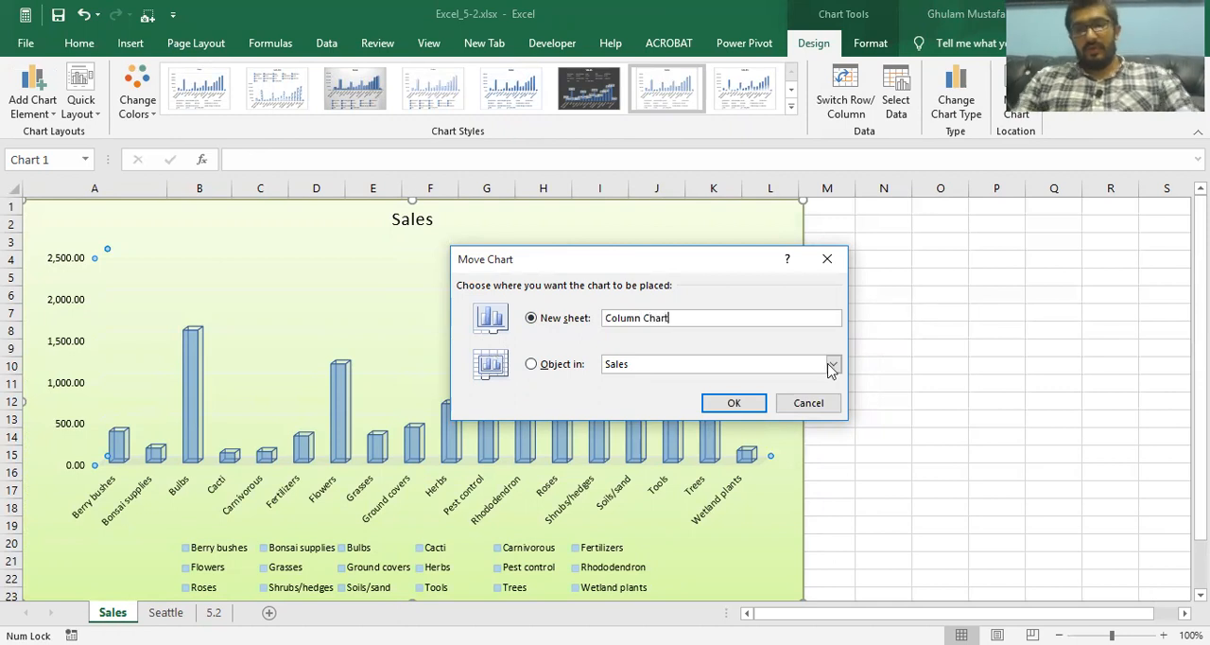
{"action": "left_click", "coordinate": [733, 406]}
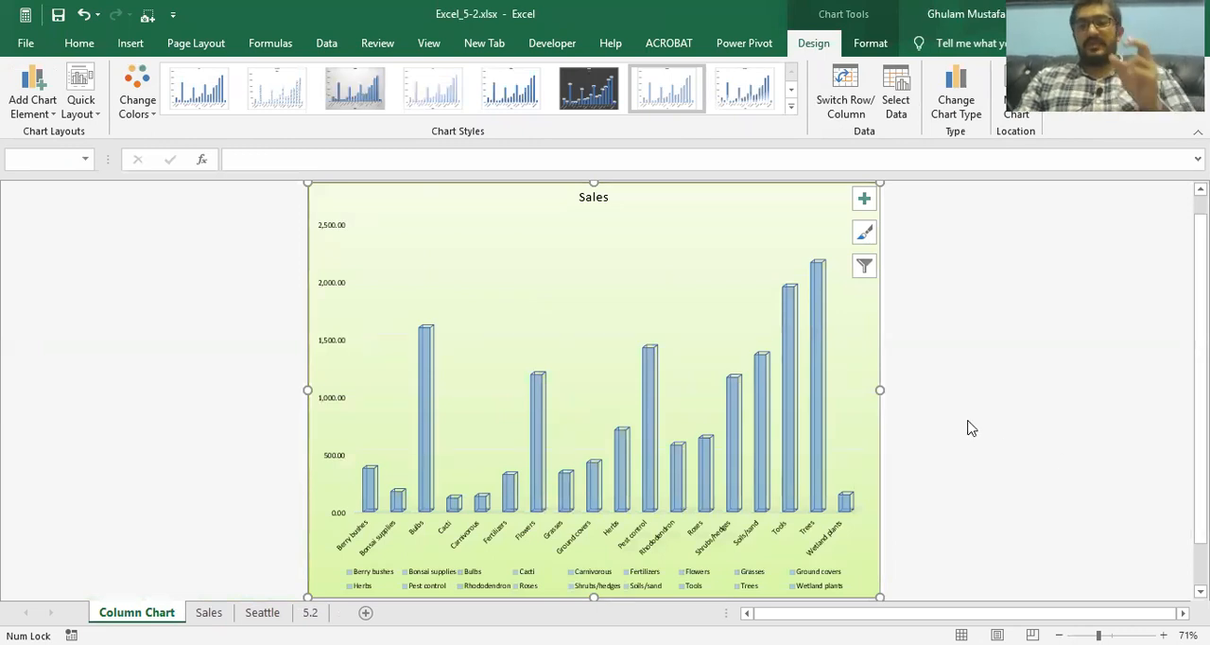
Check the Sales worksheet and rename the Column Chart sheet to "Sales Chart"
{"action": "left_click", "coordinate": [211, 612]}
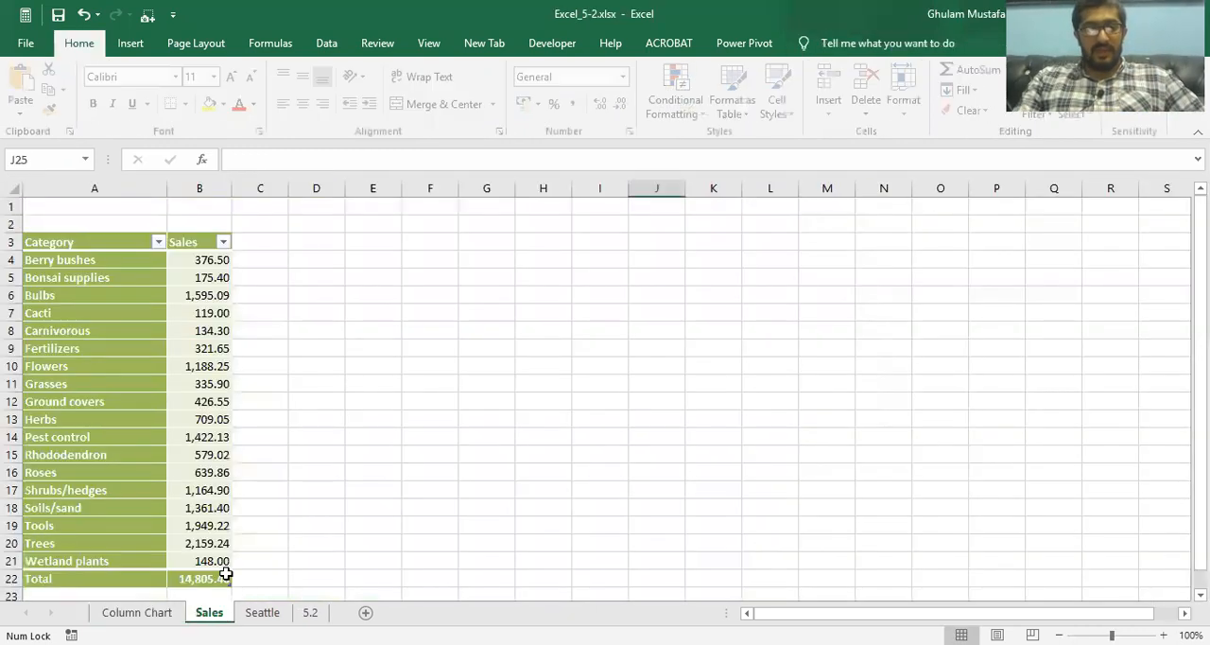
{"action": "double_click", "coordinate": [137, 613]}
{"action": "type", "text": "S"}
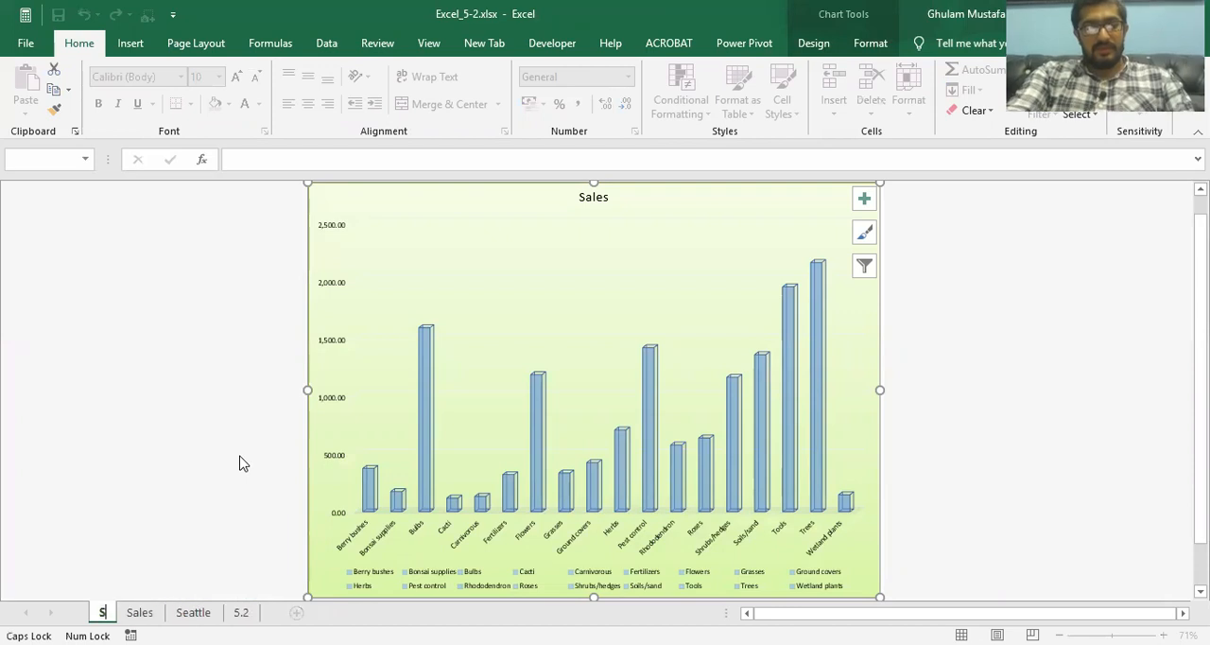
{"action": "type", "text": "ales"}
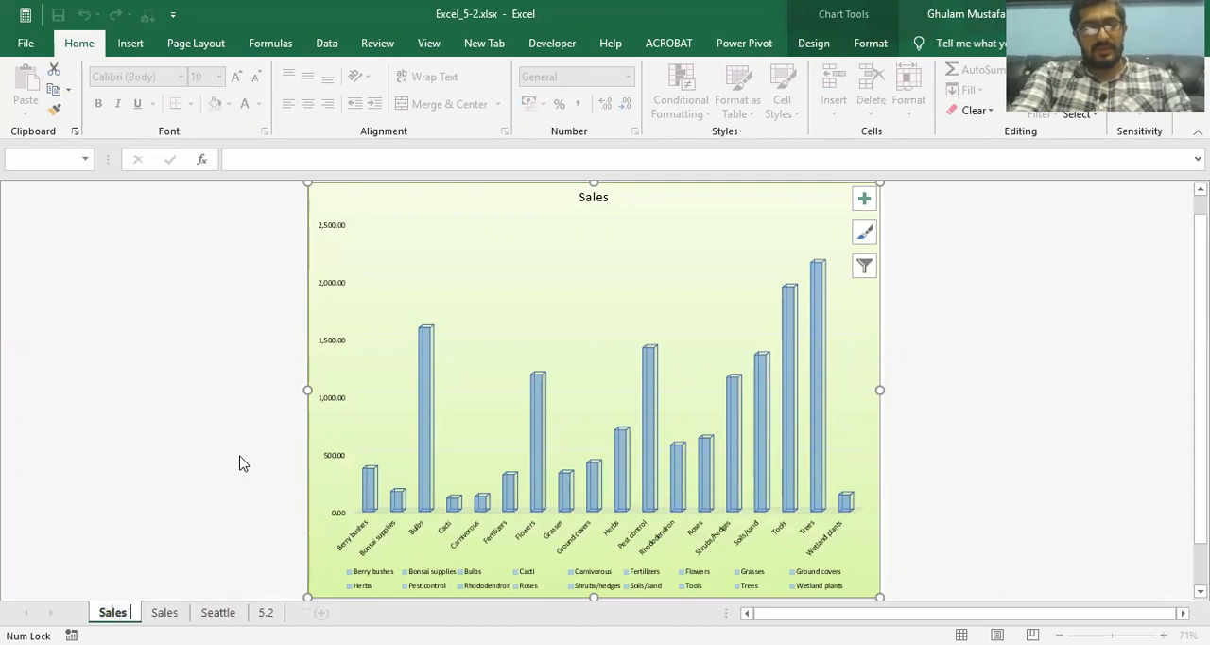
{"action": "type", "text": " Chart"}
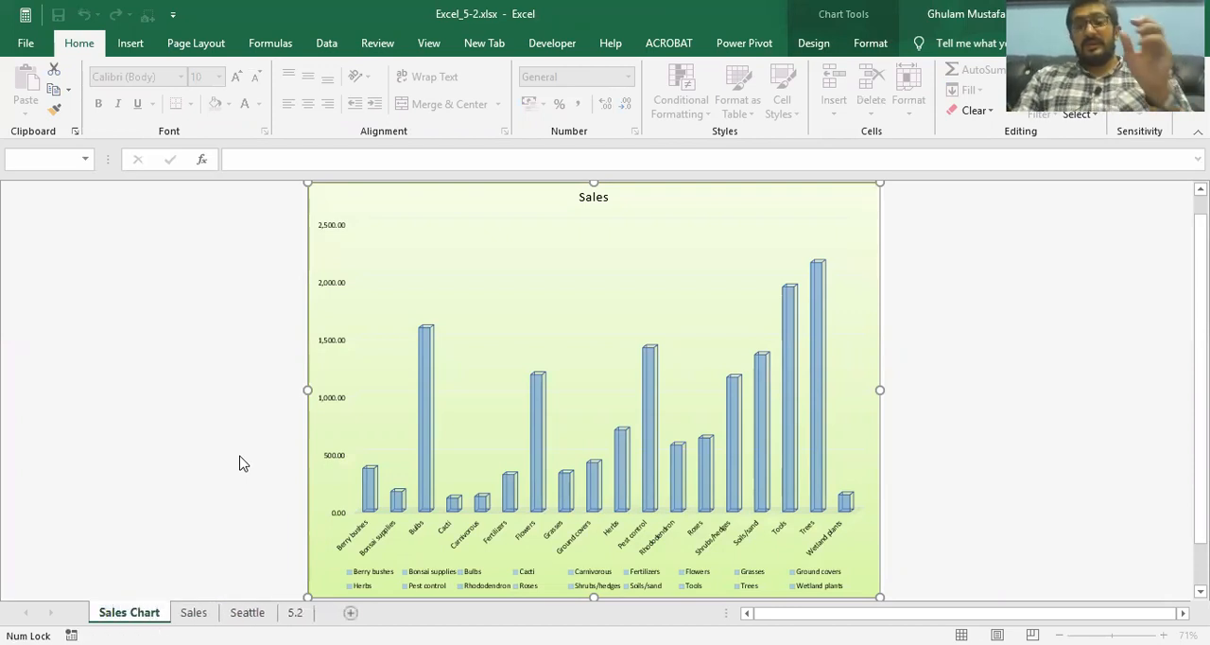
{"action": "key", "text": "Return"}
Read the Seattle tasks on the 5.2 sheet and add a chart title to the Seattle pie chart, selecting its placeholder text
{"action": "left_click", "coordinate": [295, 612]}
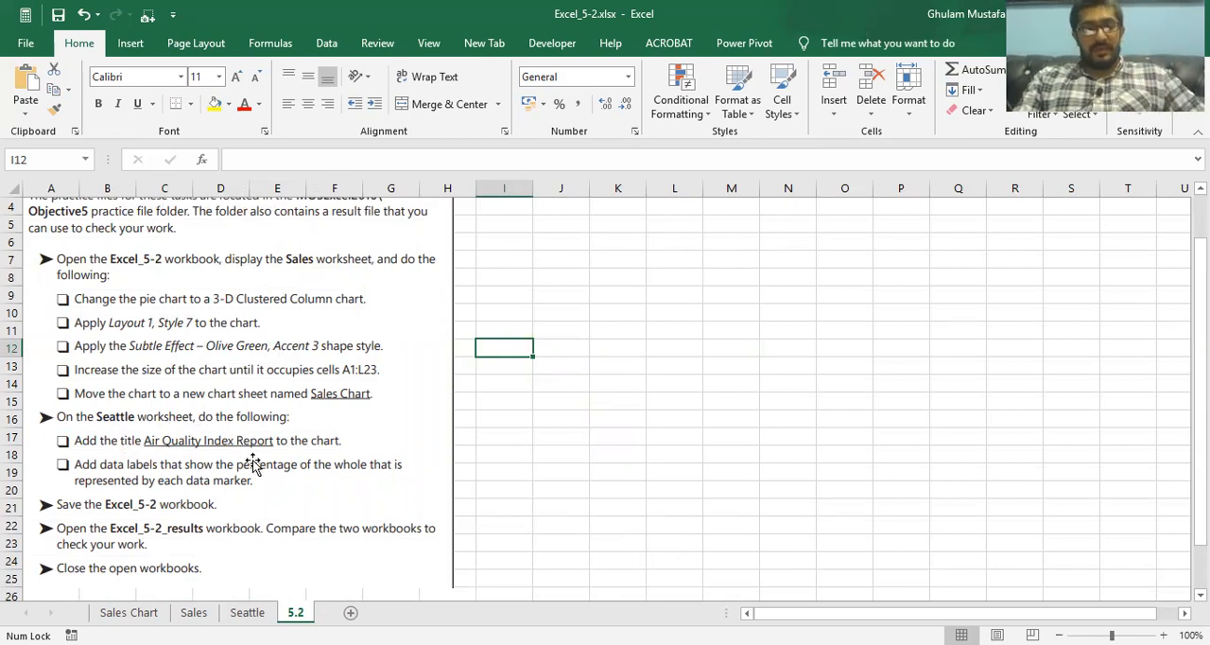
{"action": "left_click", "coordinate": [246, 612]}
{"action": "left_click", "coordinate": [813, 42]}
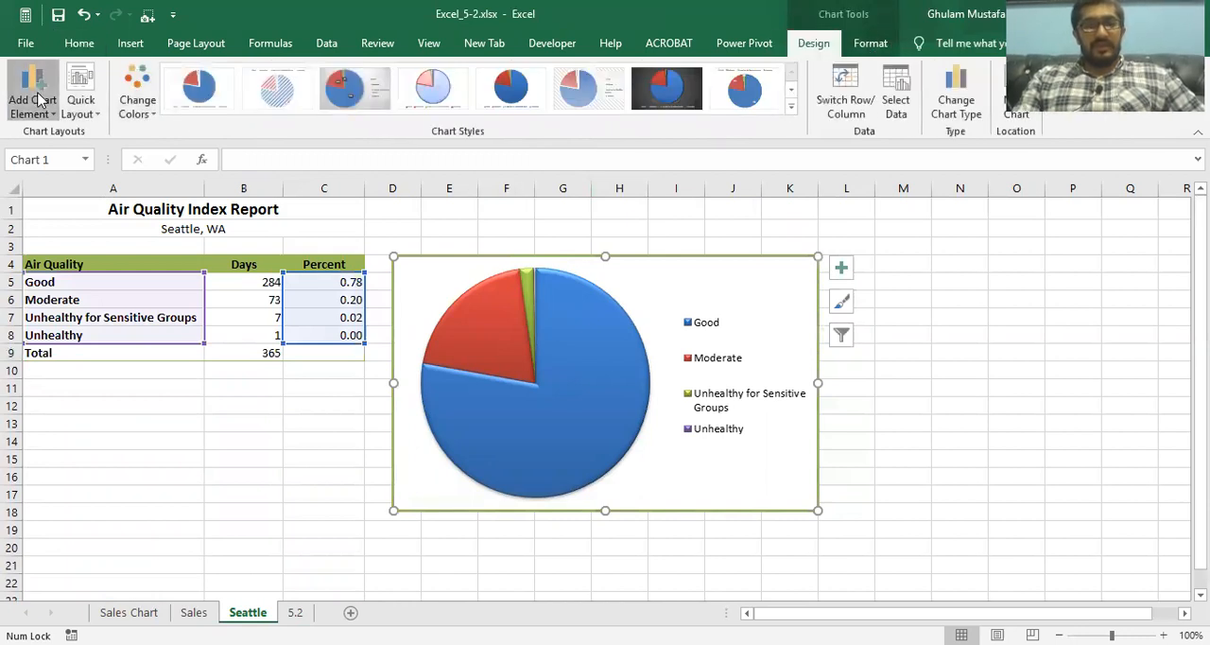
{"action": "left_click", "coordinate": [40, 99]}
{"action": "left_click", "coordinate": [839, 271]}
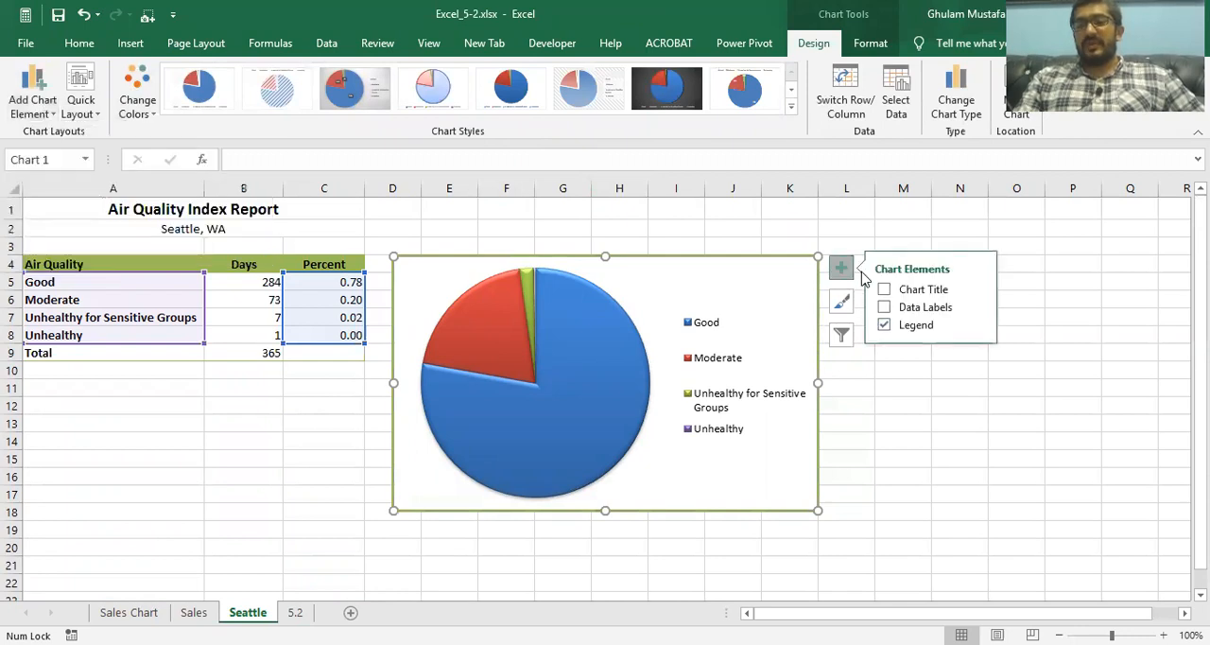
{"action": "left_click", "coordinate": [884, 289]}
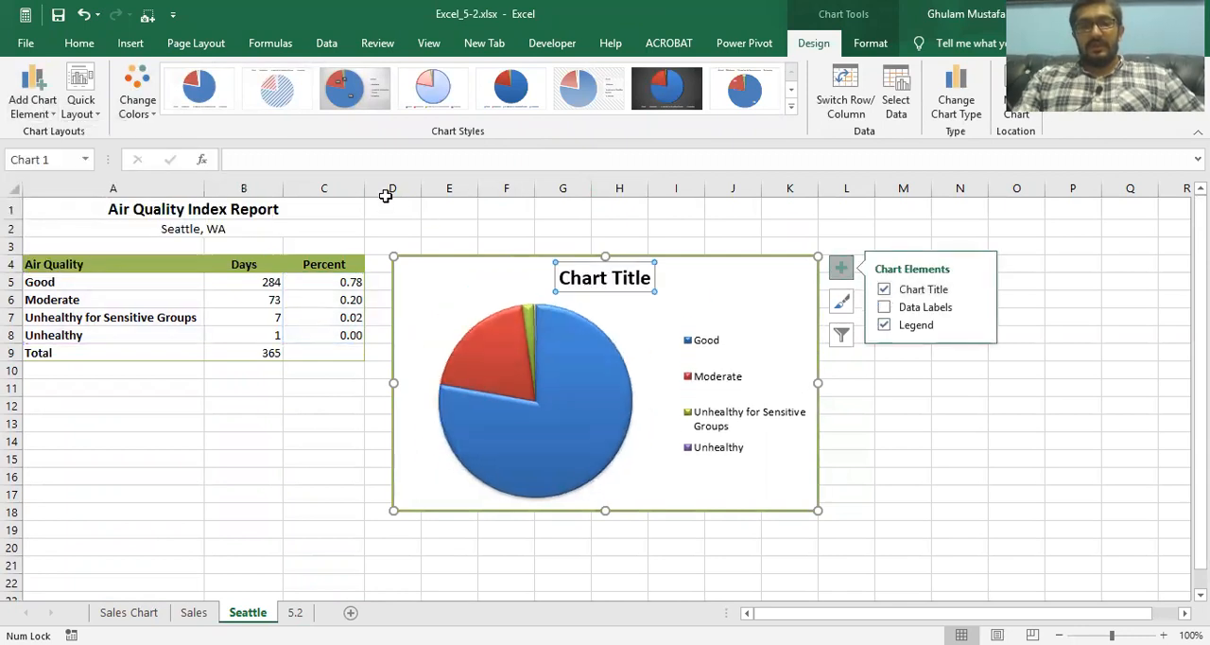
{"action": "left_click", "coordinate": [610, 276]}
{"action": "triple_click", "coordinate": [608, 277]}
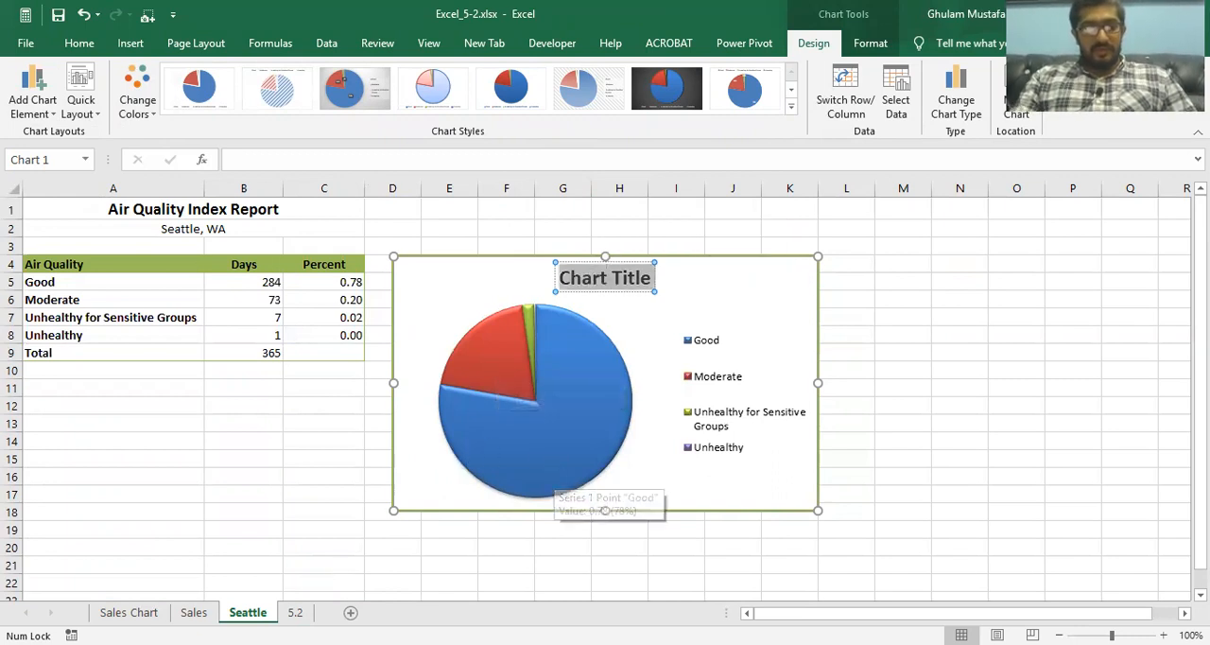
Check the required title on the 5.2 sheet and set the Seattle pie chart's title to "Air quality index report"
{"action": "left_click", "coordinate": [296, 609]}
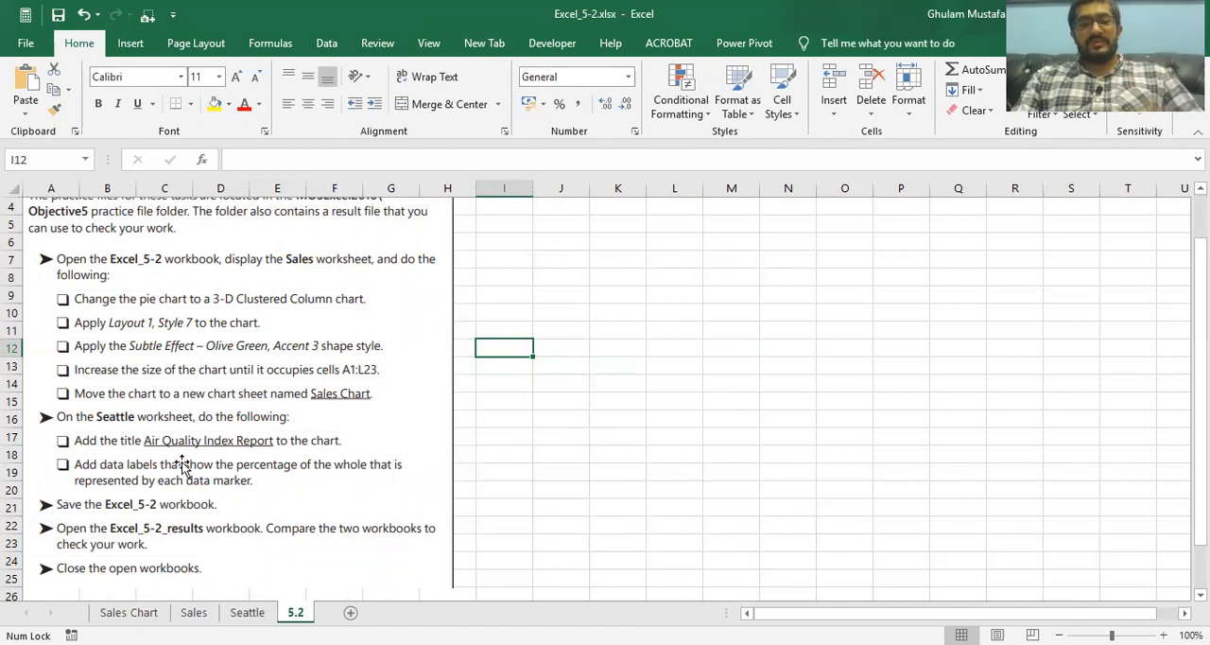
{"action": "left_click", "coordinate": [250, 611]}
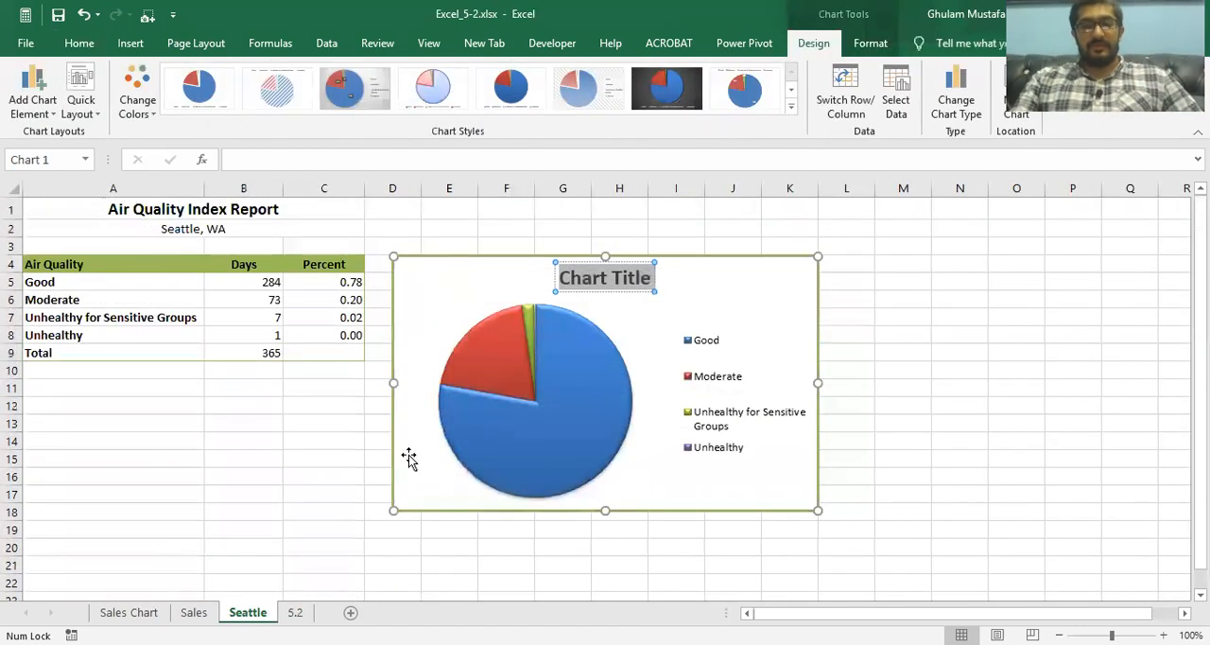
{"action": "type", "text": "Air"}
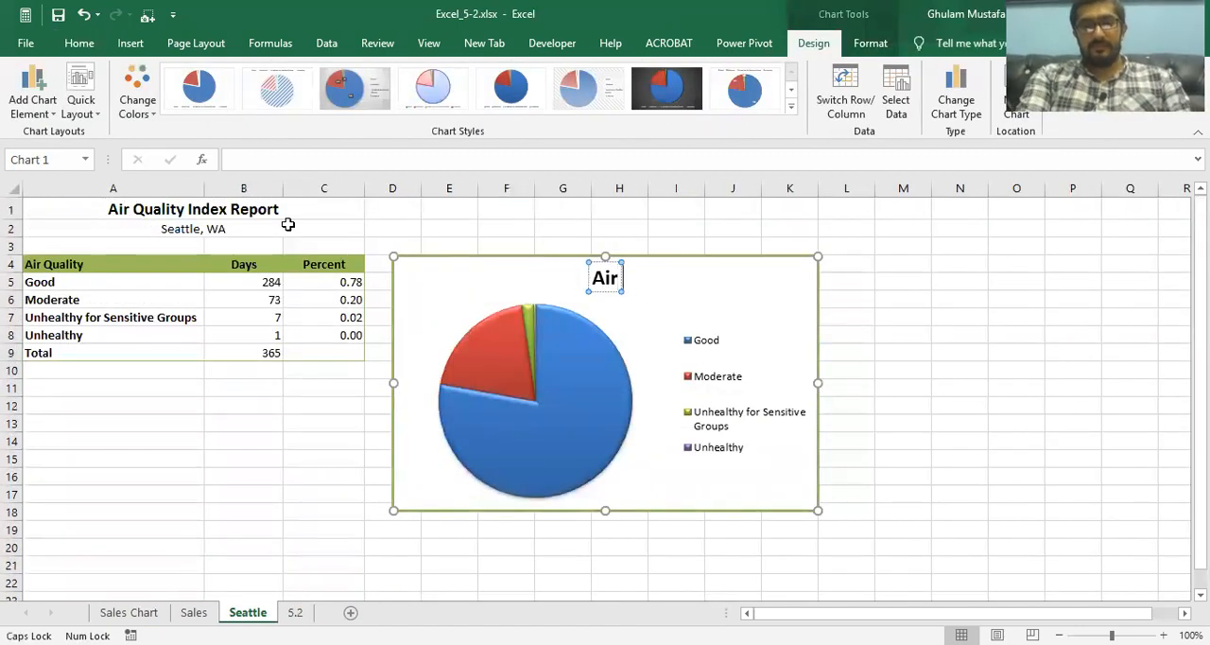
{"action": "type", "text": " qual"}
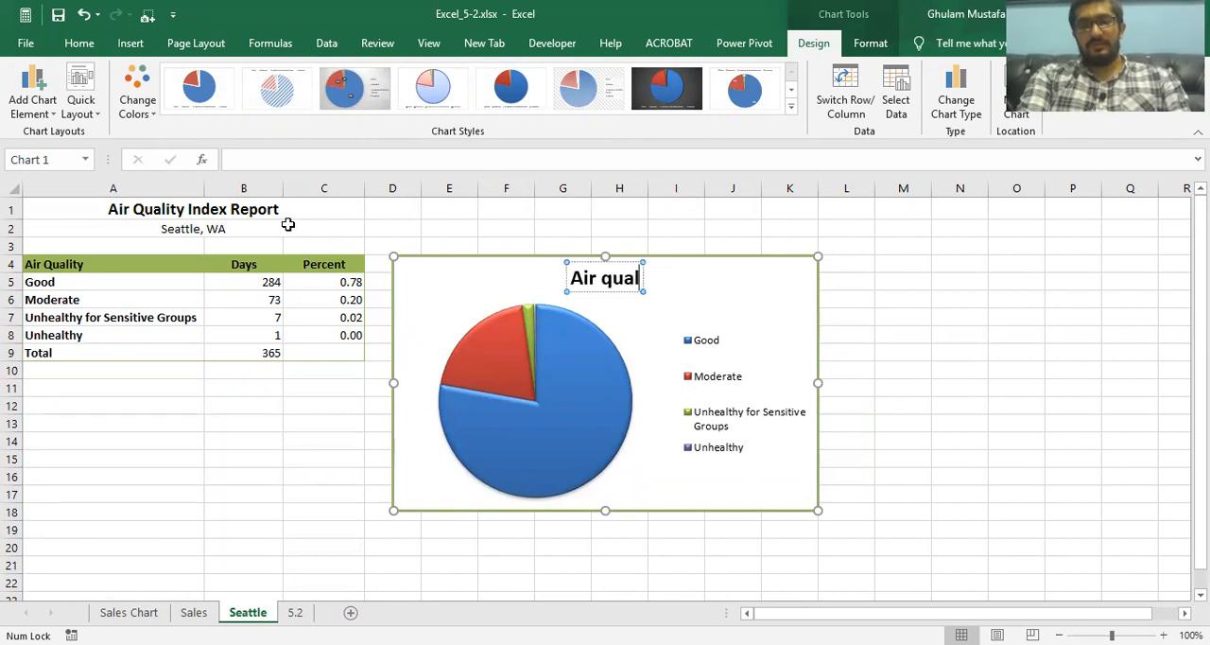
{"action": "type", "text": "ity index"}
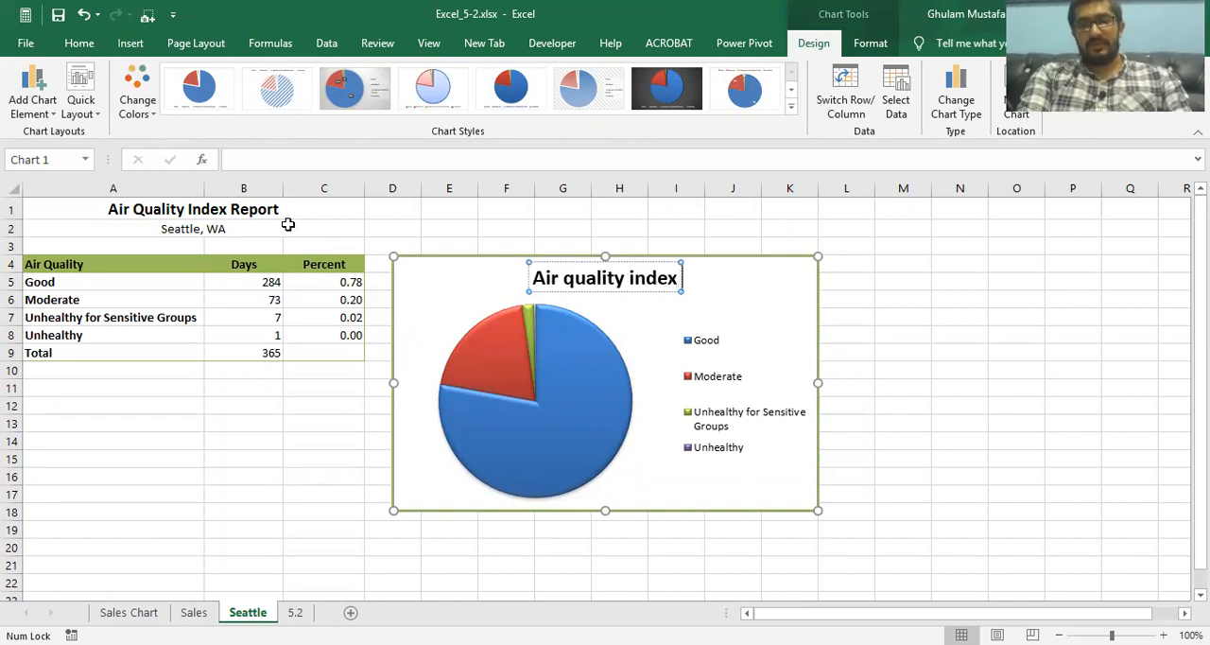
{"action": "type", "text": " report"}
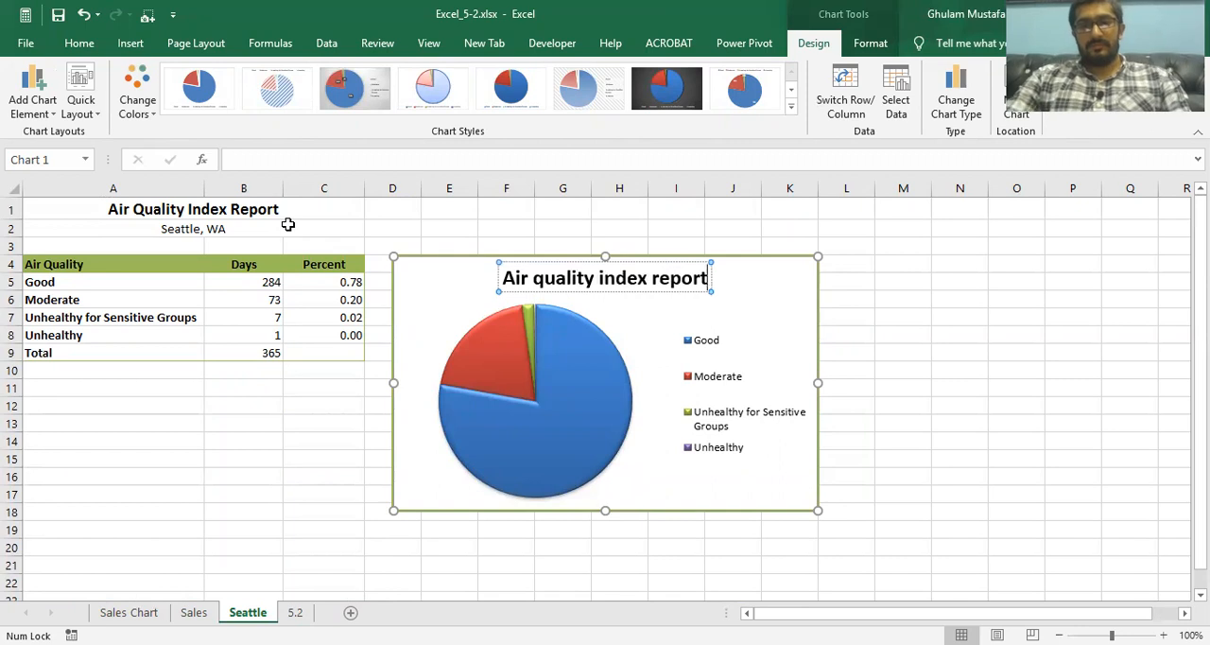
{"action": "left_click", "coordinate": [778, 281]}
Review the Sales Chart and Sales sheets, the data label task on the 5.2 sheet, and the Seattle chart's available elements
{"action": "left_click", "coordinate": [142, 612]}
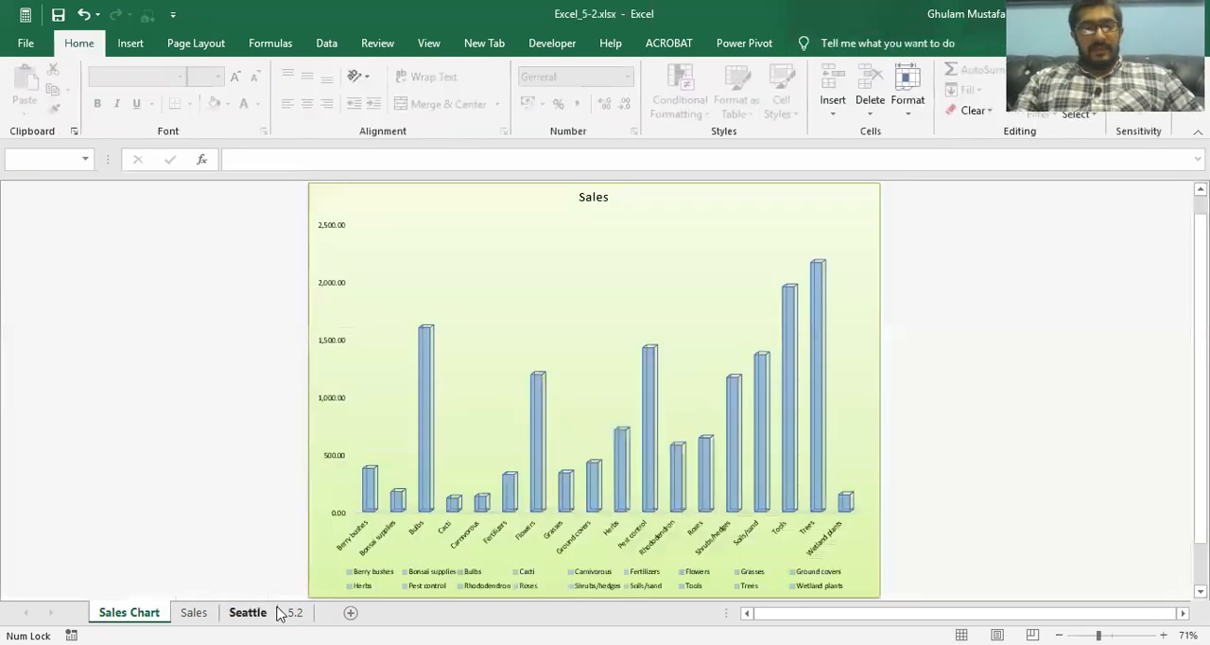
{"action": "left_click", "coordinate": [295, 613]}
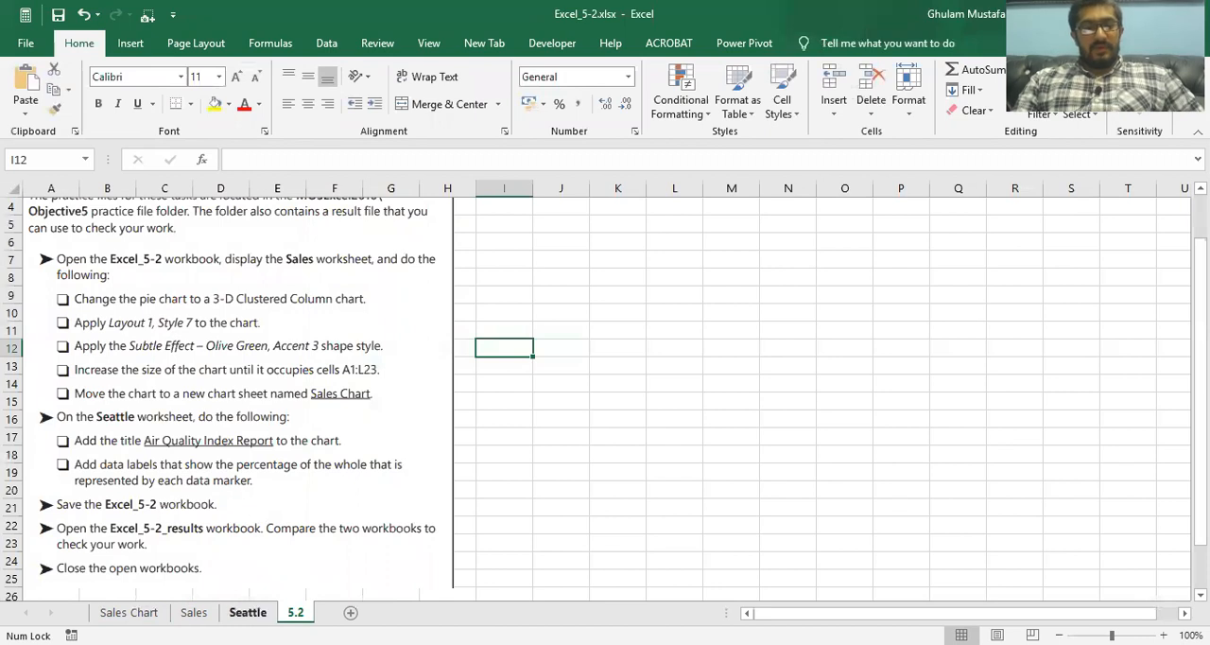
{"action": "left_click", "coordinate": [240, 612]}
{"action": "left_click", "coordinate": [841, 268]}
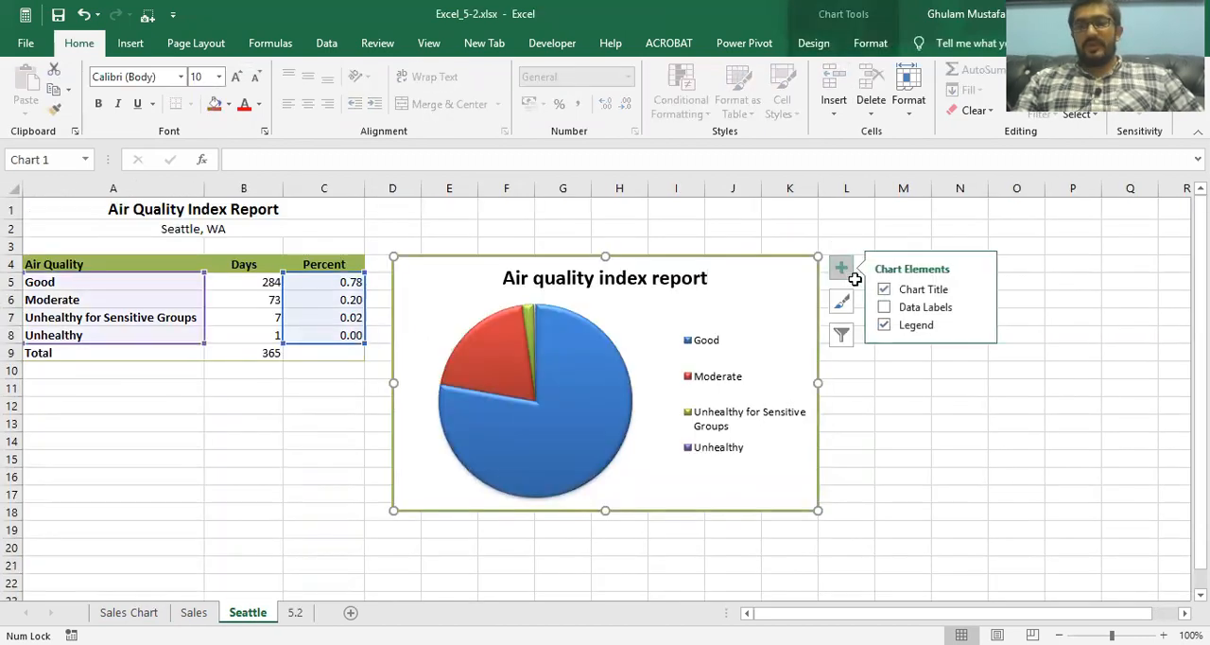
{"action": "left_click", "coordinate": [884, 307]}
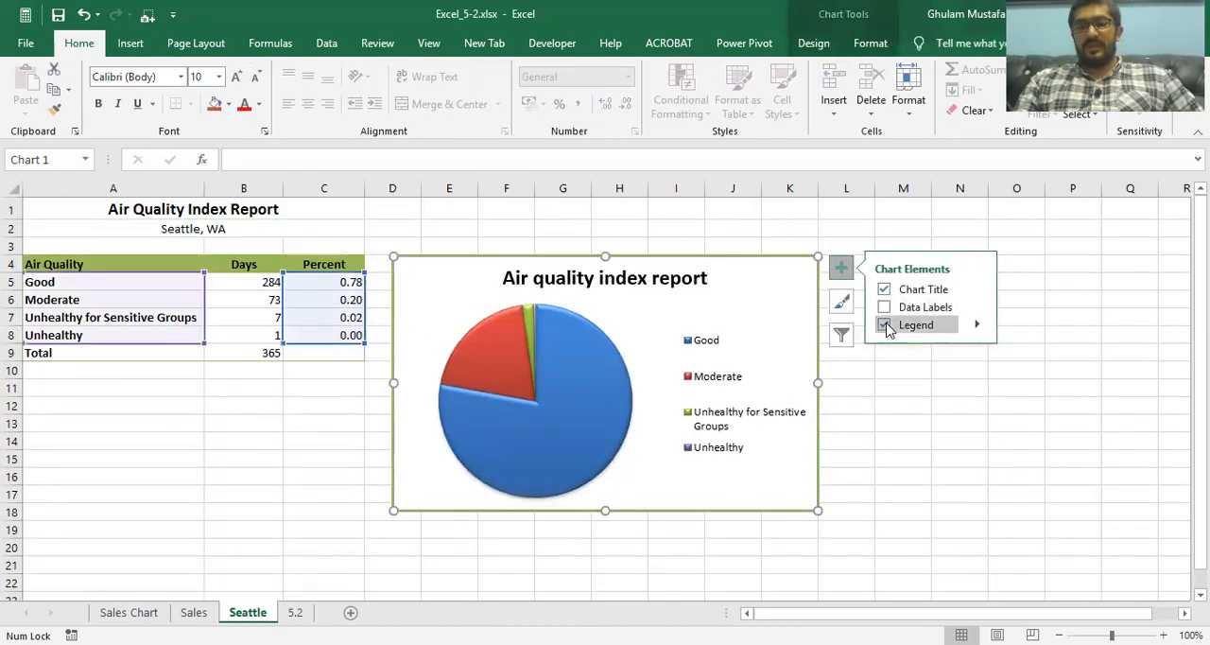
{"action": "left_click", "coordinate": [193, 613]}
{"action": "left_click", "coordinate": [129, 613]}
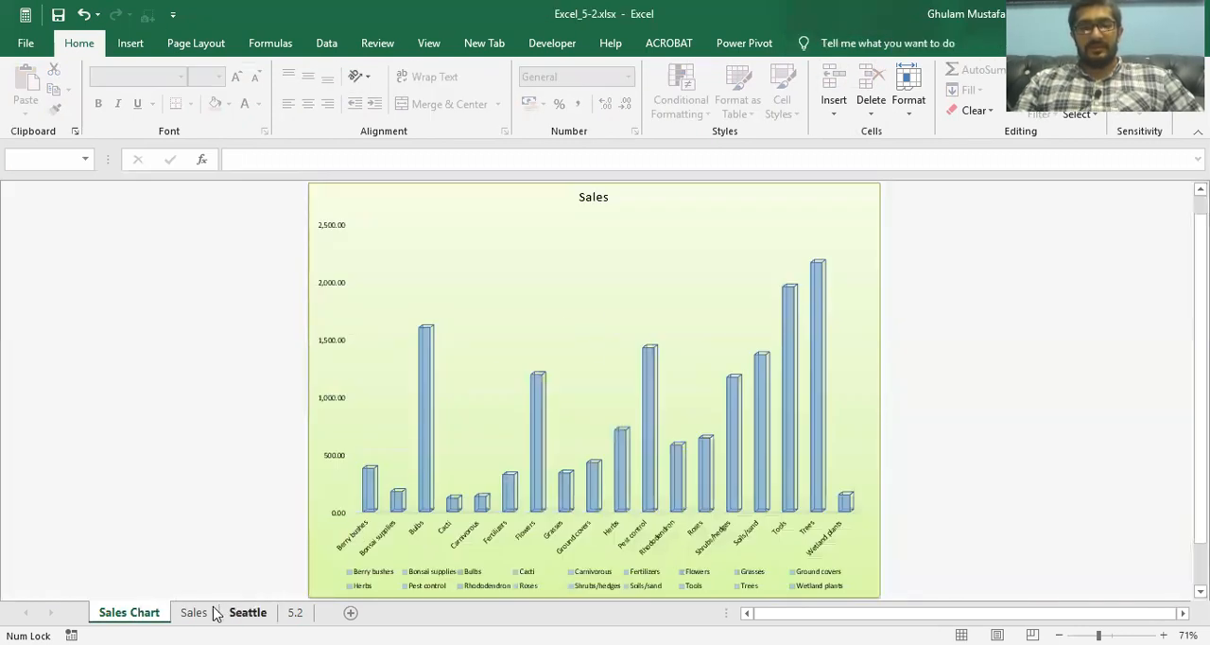
{"action": "left_click", "coordinate": [193, 612]}
{"action": "left_click", "coordinate": [295, 613]}
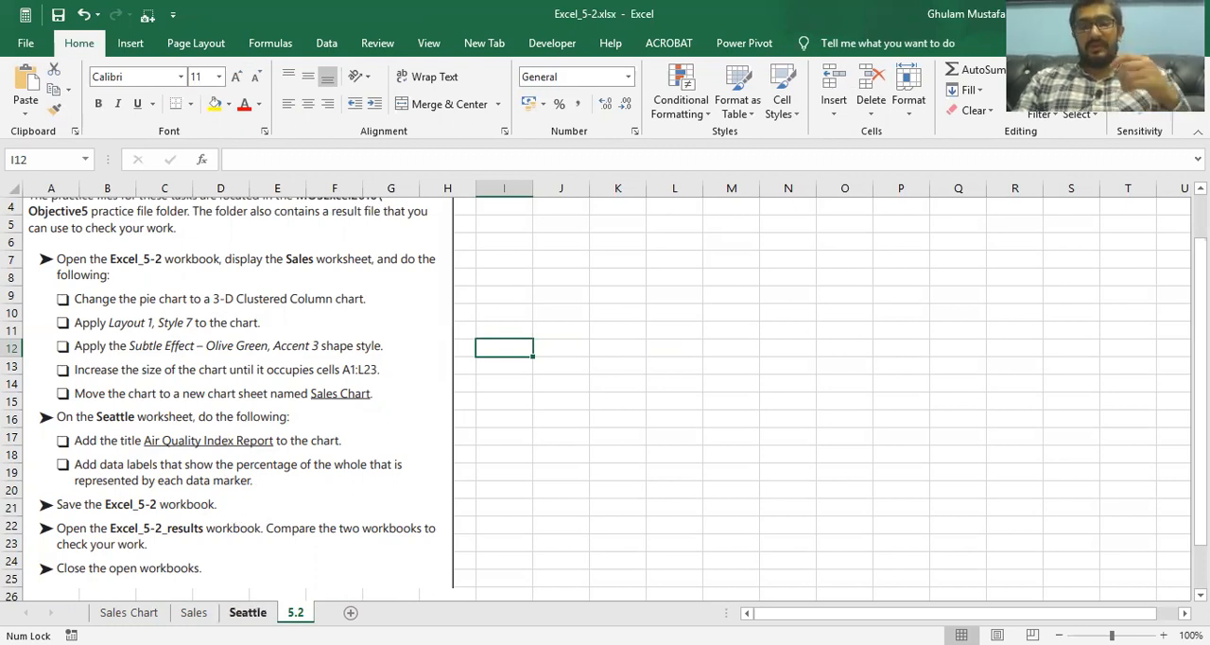
{"action": "left_click", "coordinate": [248, 611]}
Add data labels to the Seattle pie chart, showing category name and percentage with the value turned off
{"action": "left_click", "coordinate": [535, 376]}
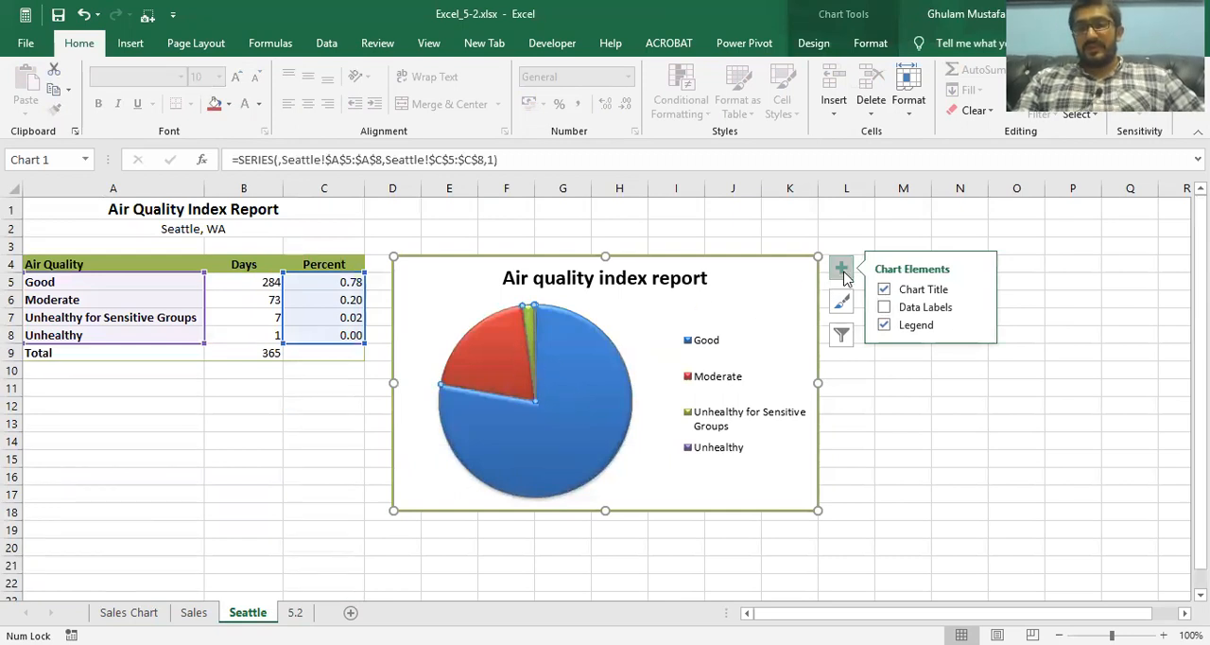
{"action": "left_click", "coordinate": [886, 309]}
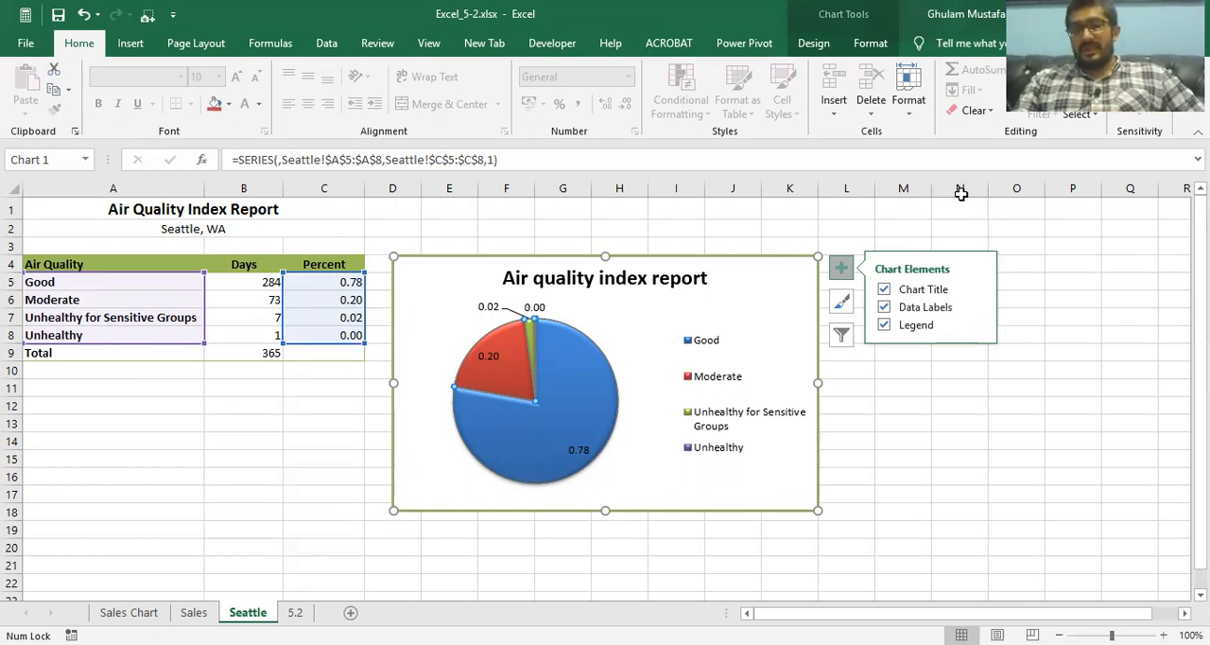
{"action": "left_click", "coordinate": [976, 307]}
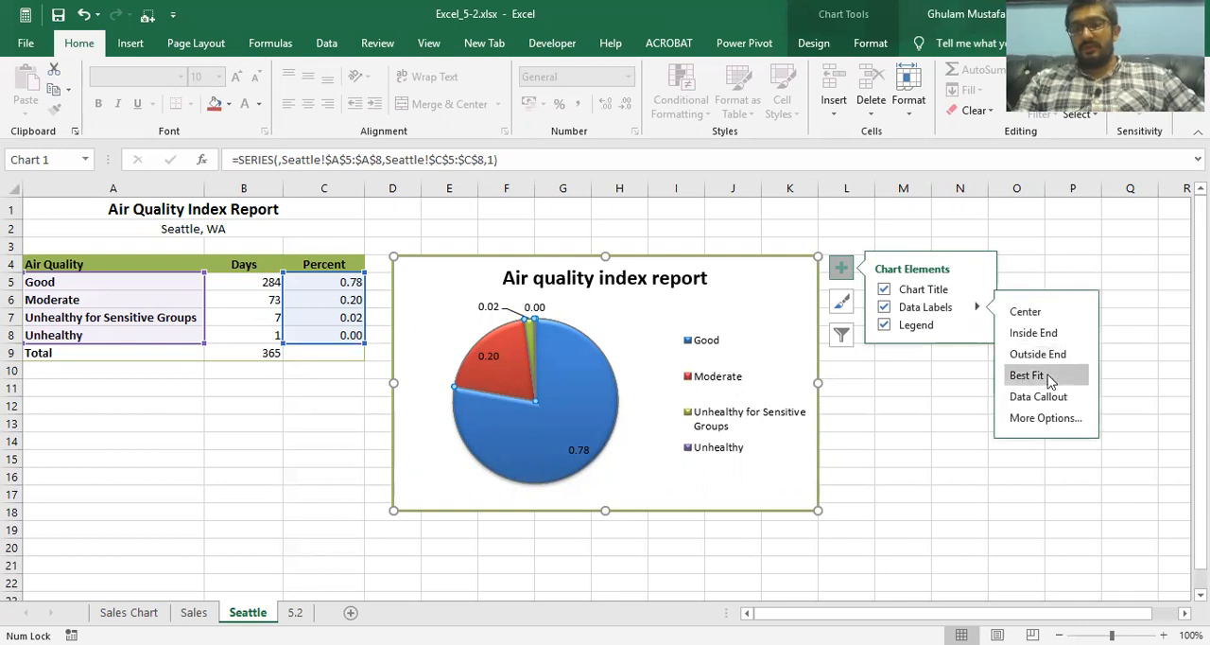
{"action": "left_click", "coordinate": [1052, 382]}
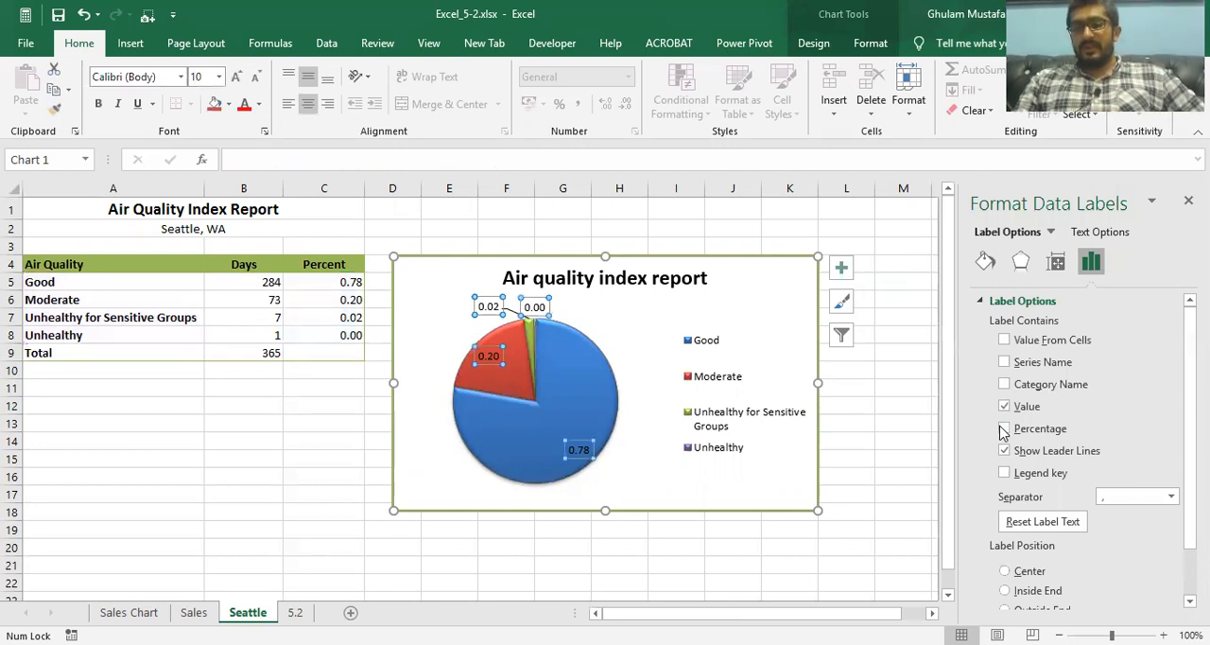
{"action": "left_click", "coordinate": [1005, 430]}
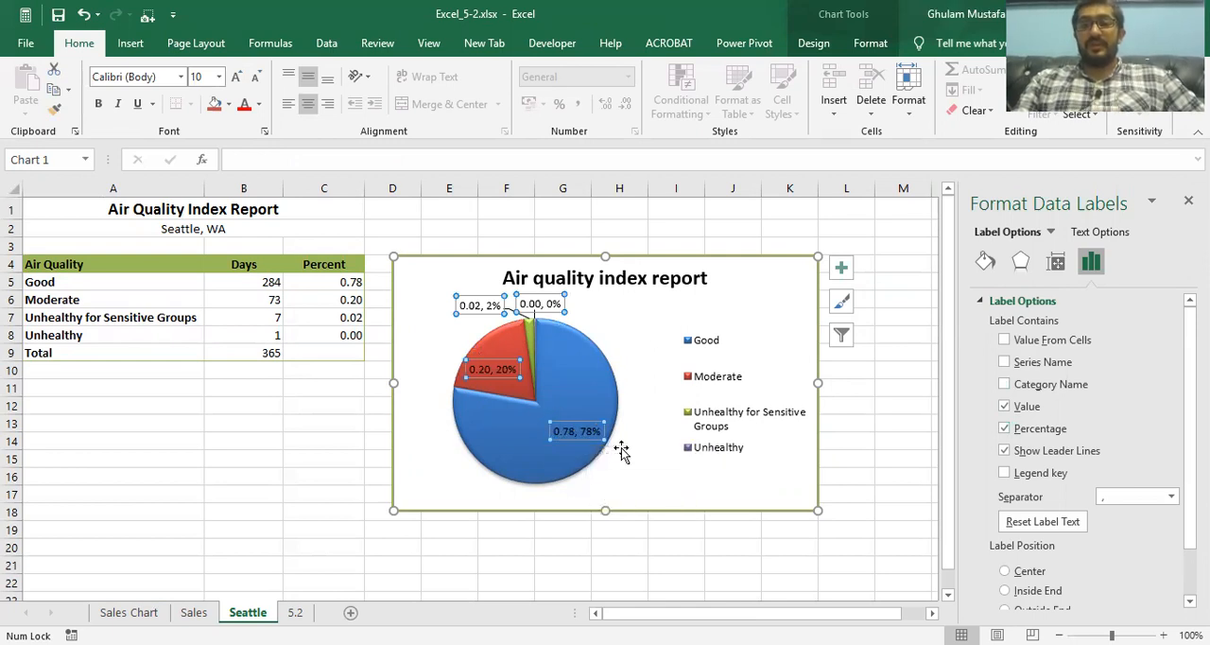
{"action": "left_click", "coordinate": [1005, 407]}
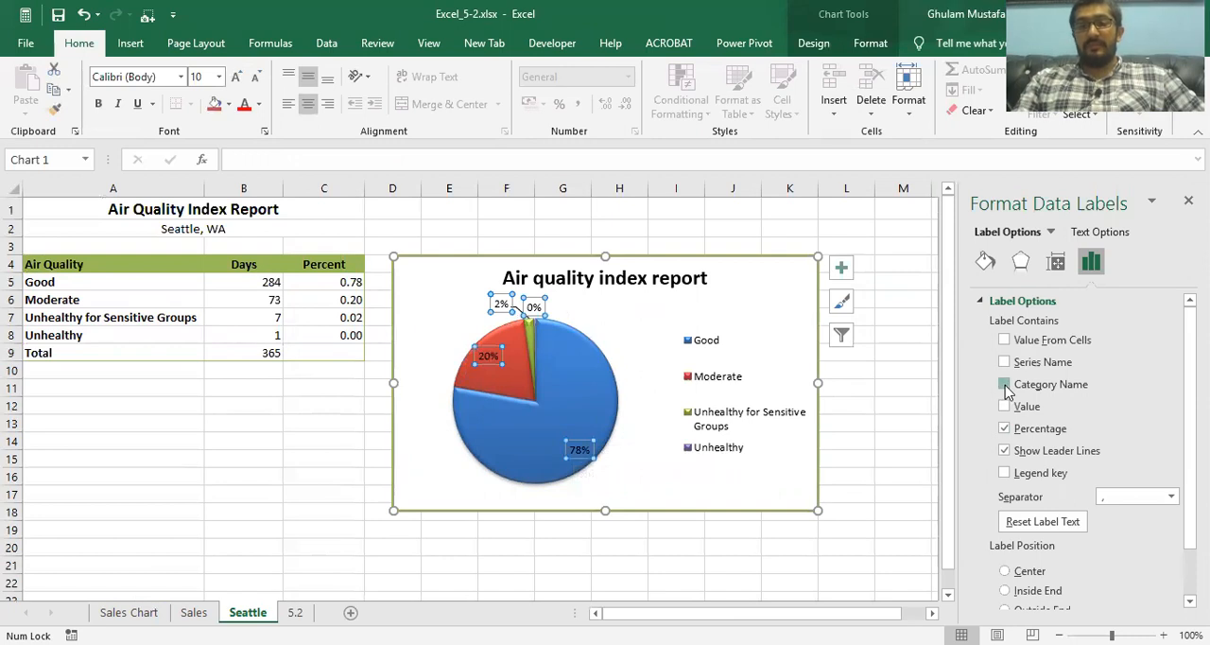
{"action": "left_click", "coordinate": [1005, 385]}
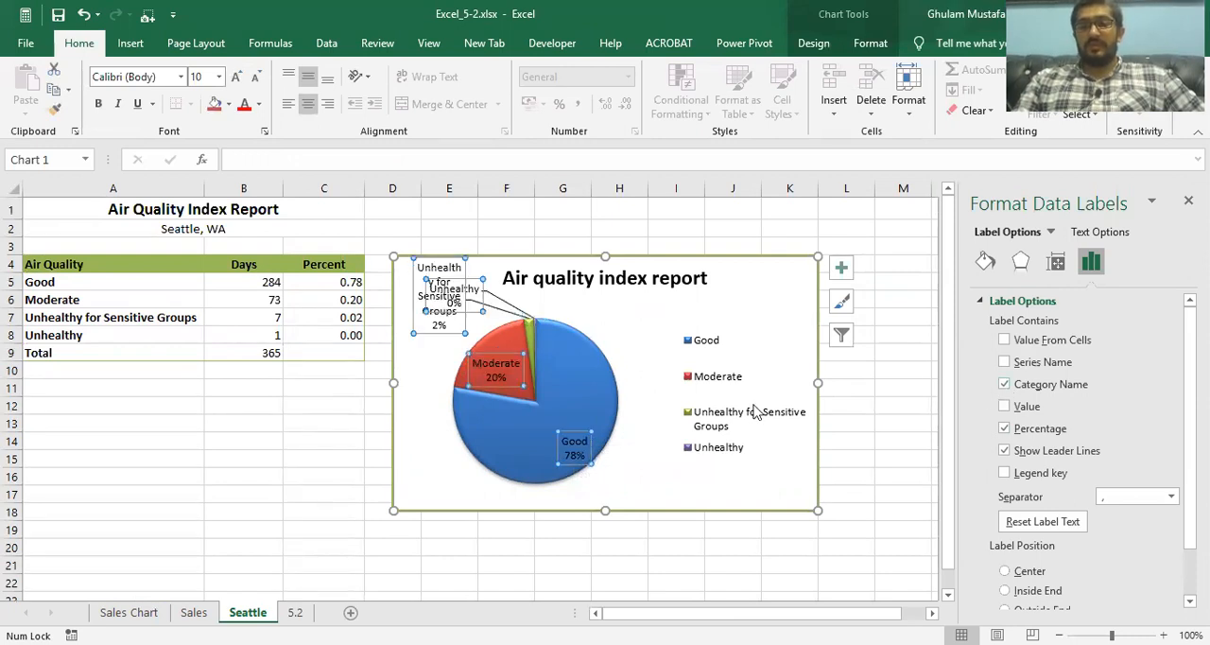